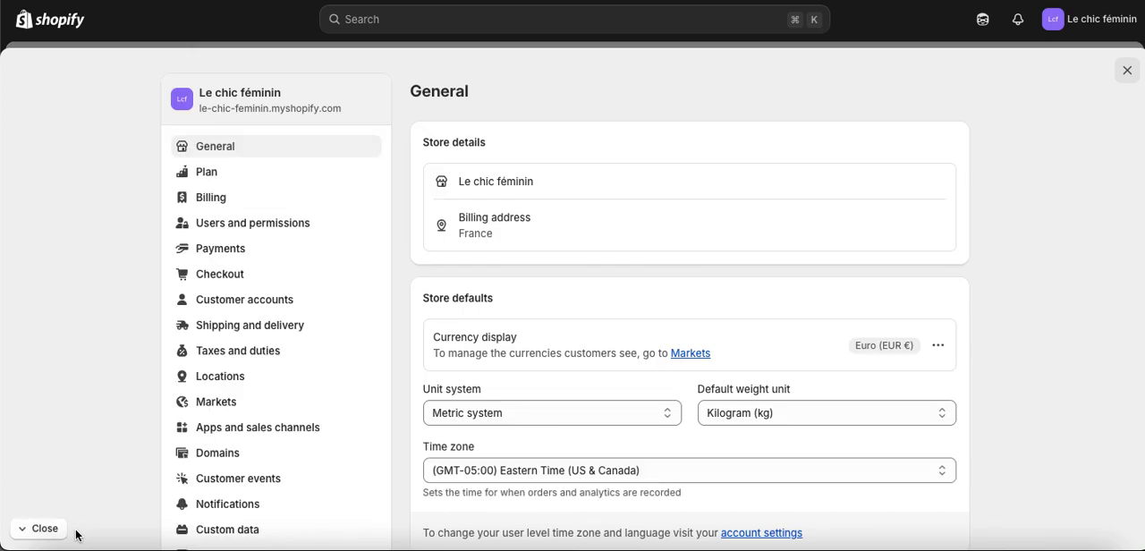
Review the Markets settings and open the general shipping rates profile in the Shipping and delivery settings.
click(257, 335)
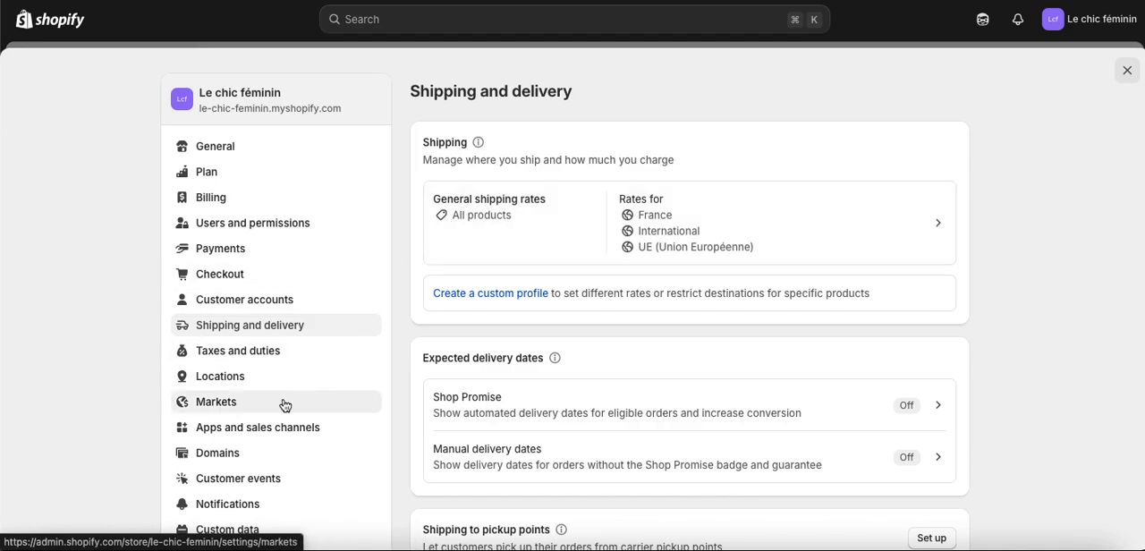
click(230, 401)
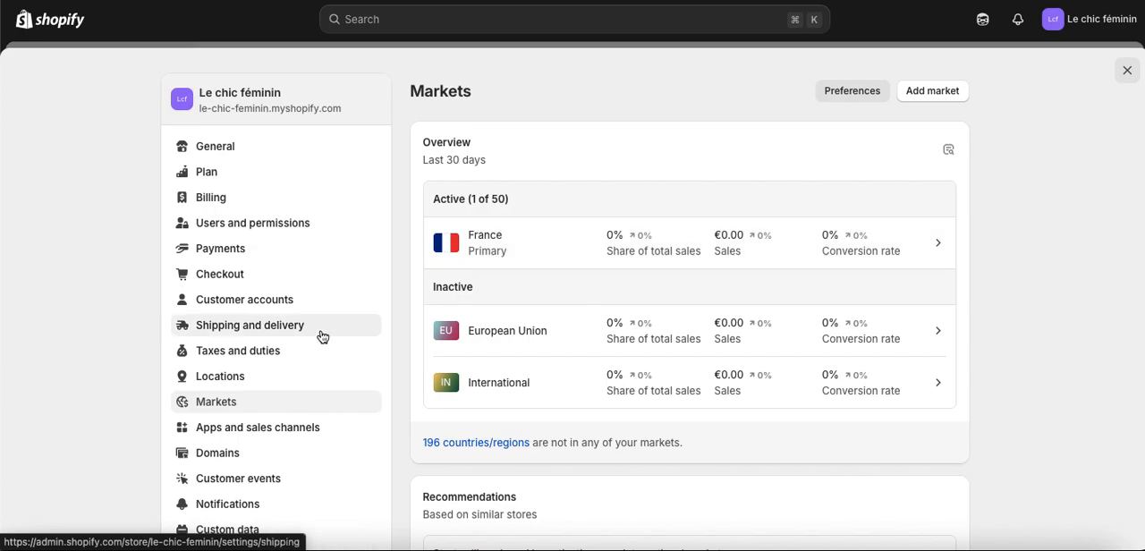
click(257, 333)
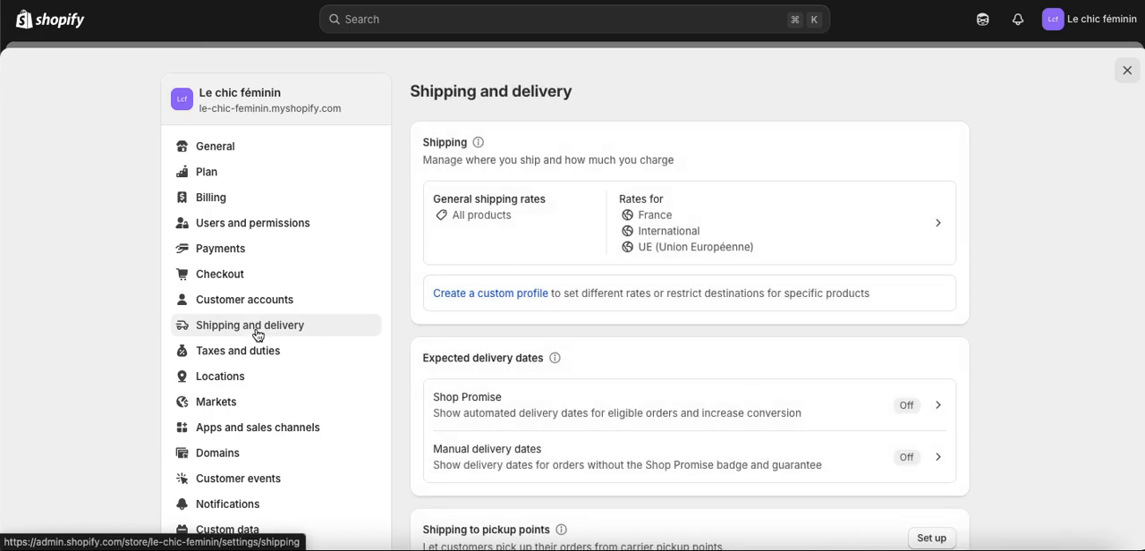
click(567, 219)
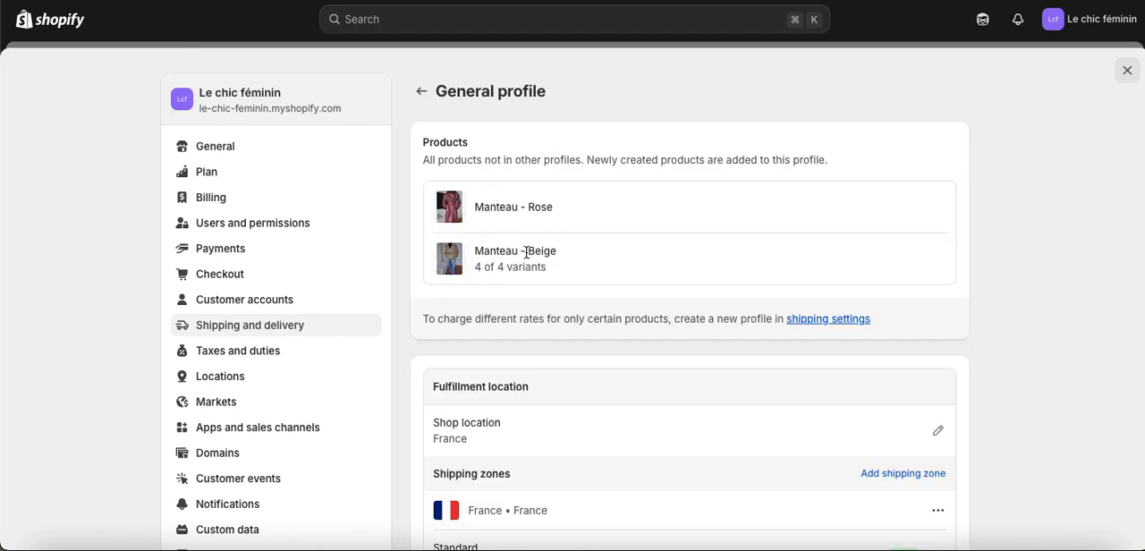
Delete both Standard rates from the France shipping zone.
scroll(527, 270, down, 5)
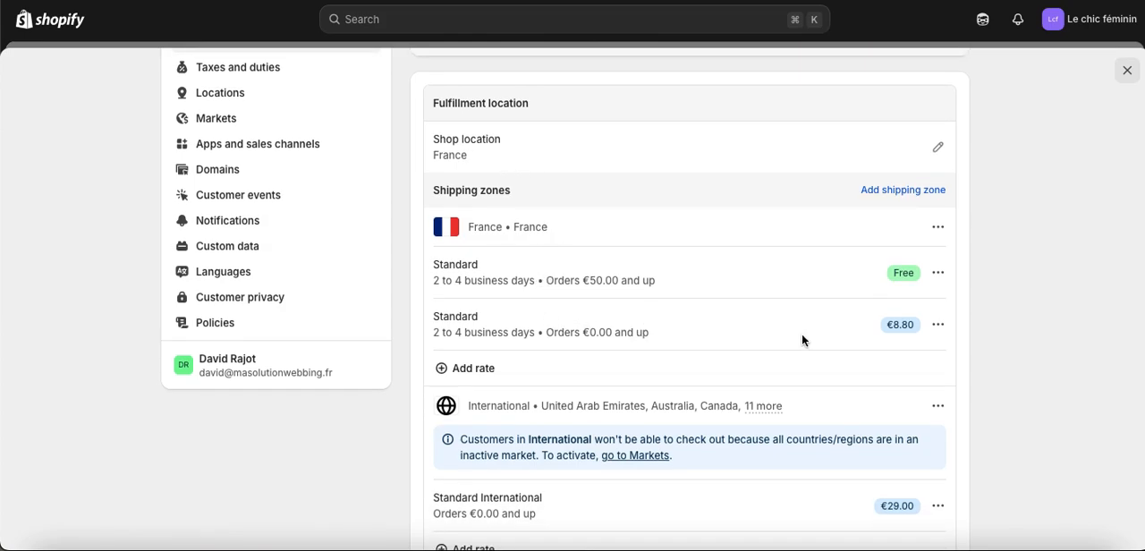
click(938, 273)
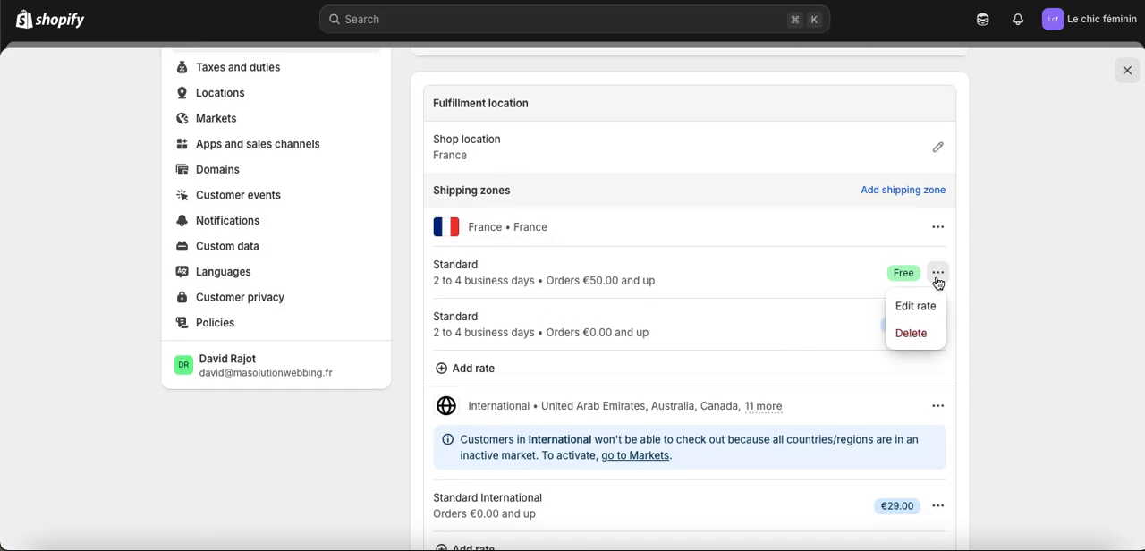
click(922, 334)
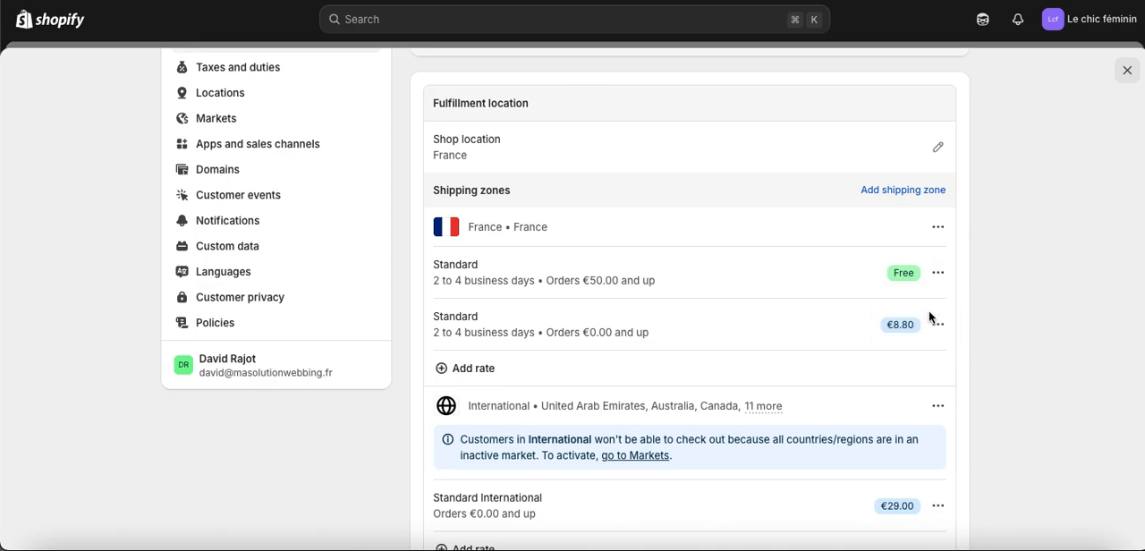
click(936, 278)
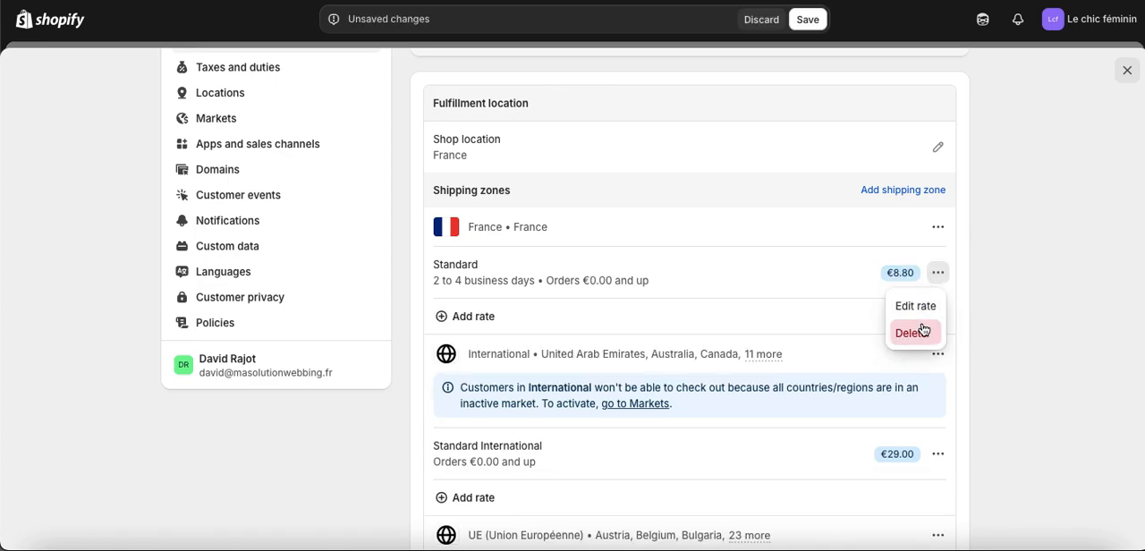
click(922, 331)
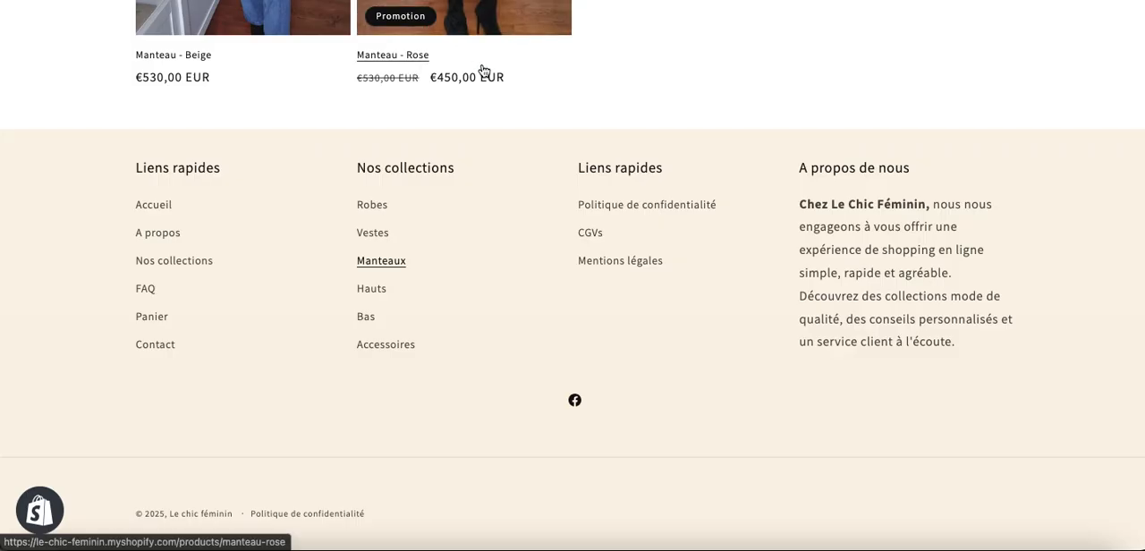
Switch to the storefront and check the next message in the announcement bar, returning to the shipping profile.
scroll(481, 72, up, 5)
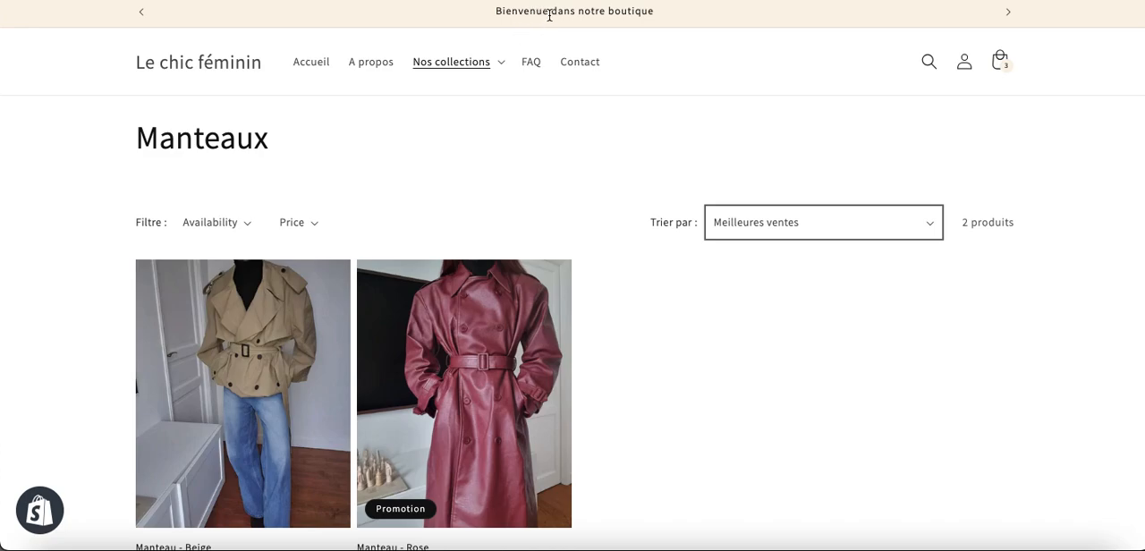
click(1006, 13)
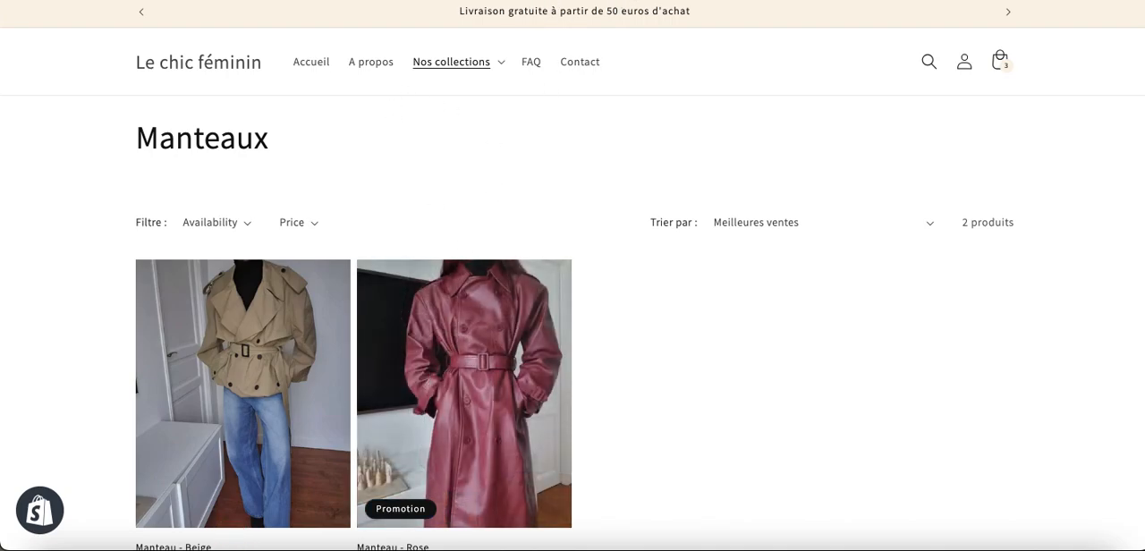
click(305, 0)
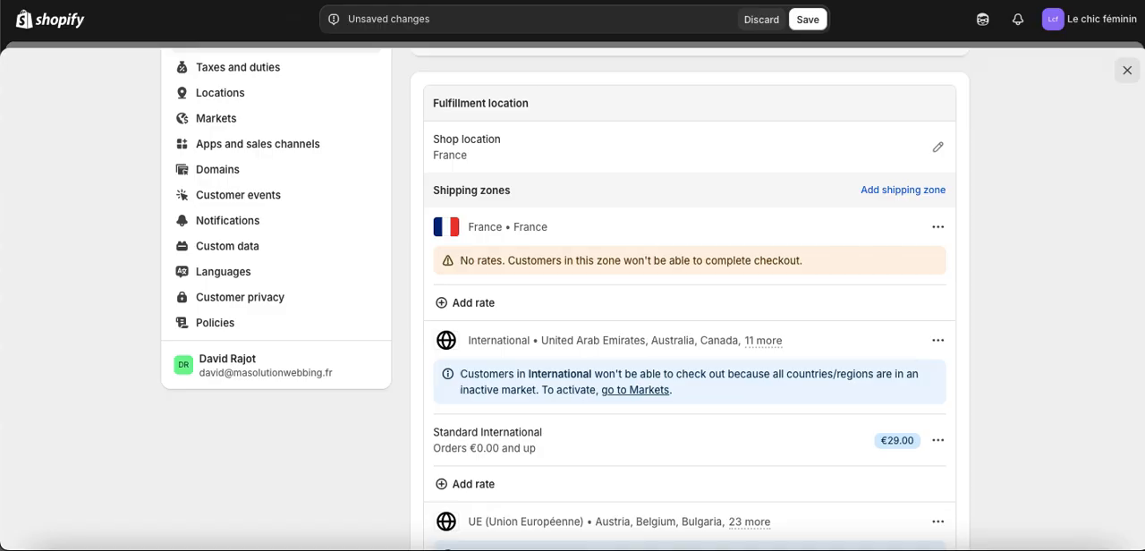
Start a new flat rate for the France shipping zone with Custom as its shipping rate.
scroll(289, 183, up, 3)
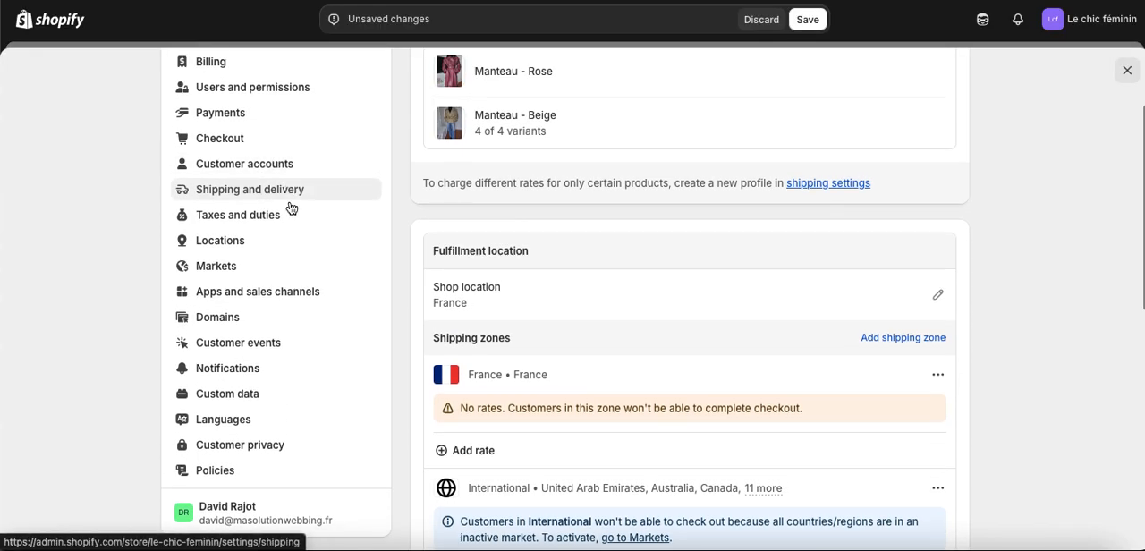
scroll(511, 274, down, 1)
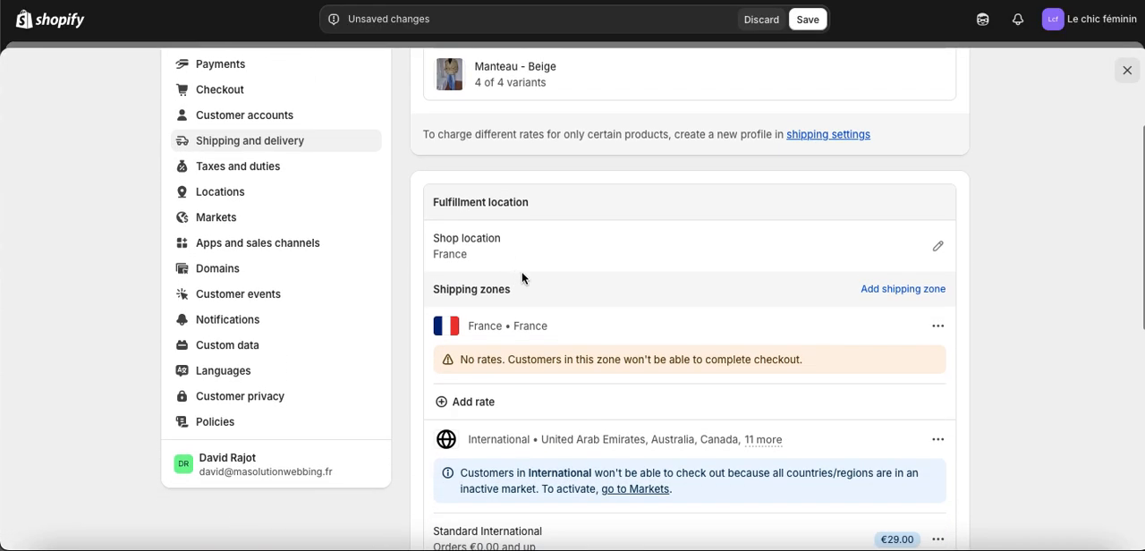
scroll(550, 357, down, 1)
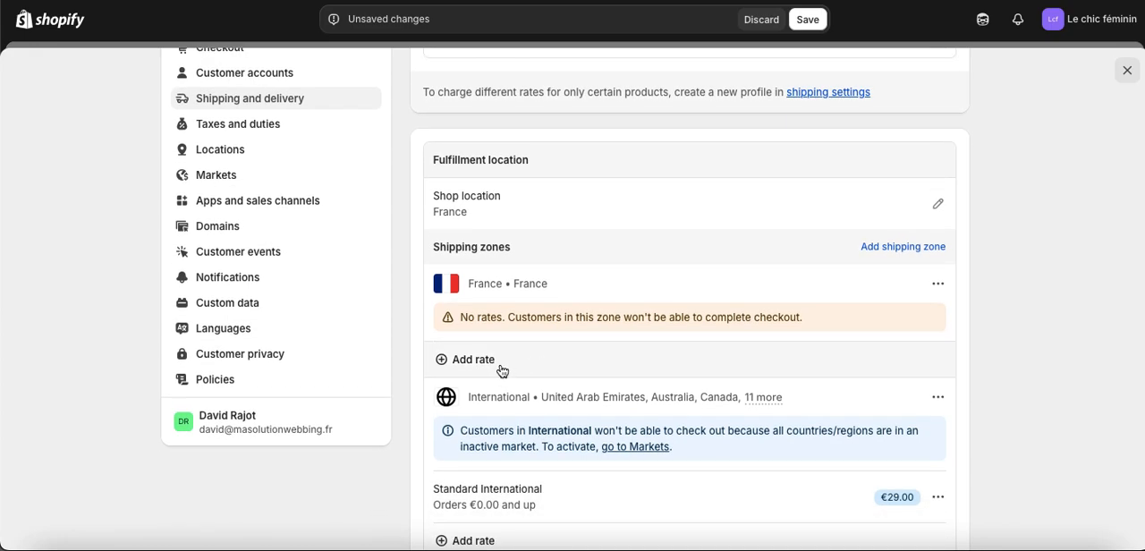
click(500, 367)
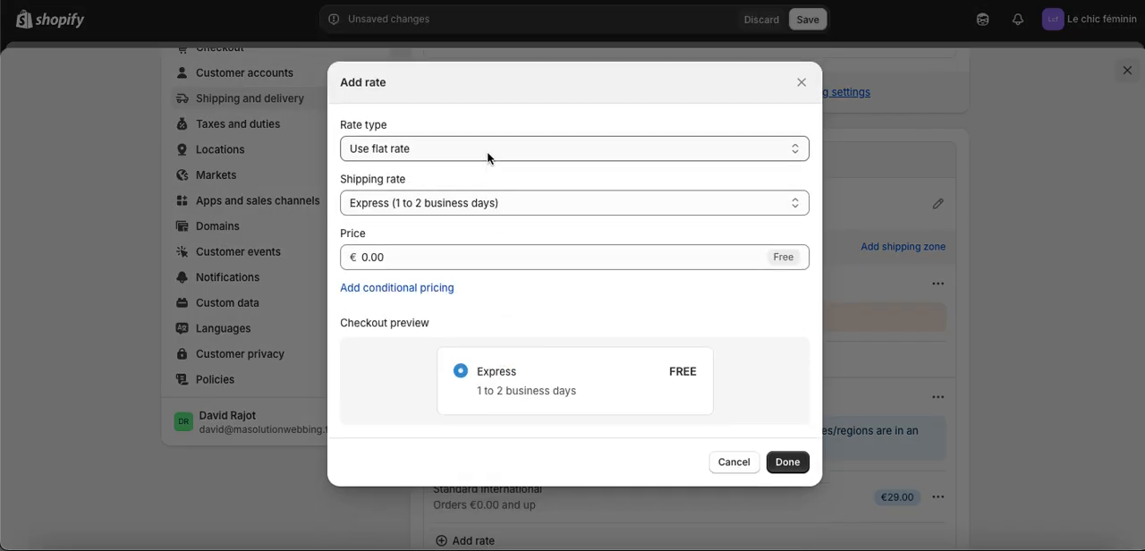
click(487, 157)
click(488, 150)
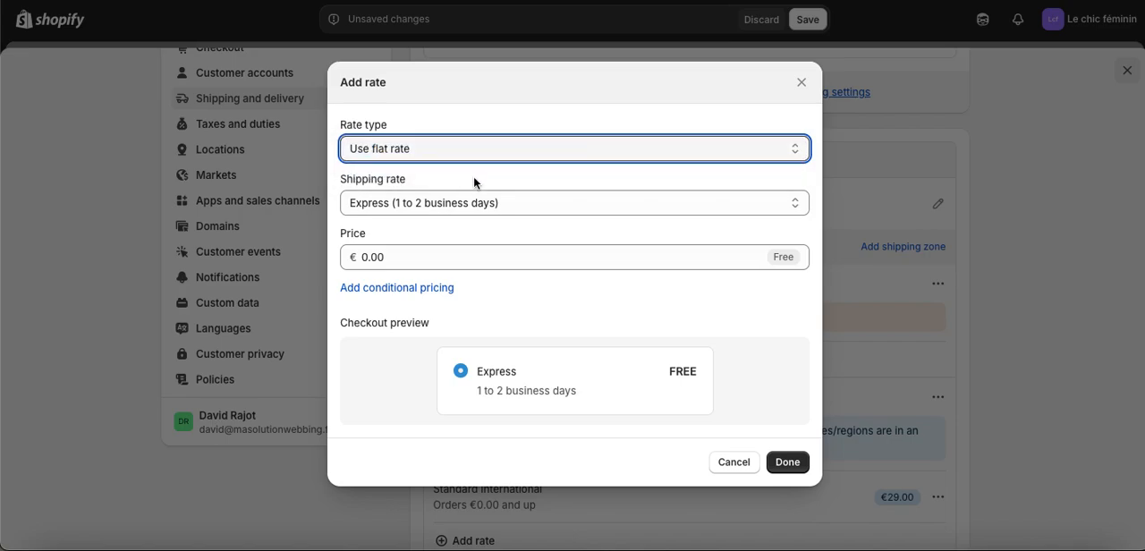
click(465, 204)
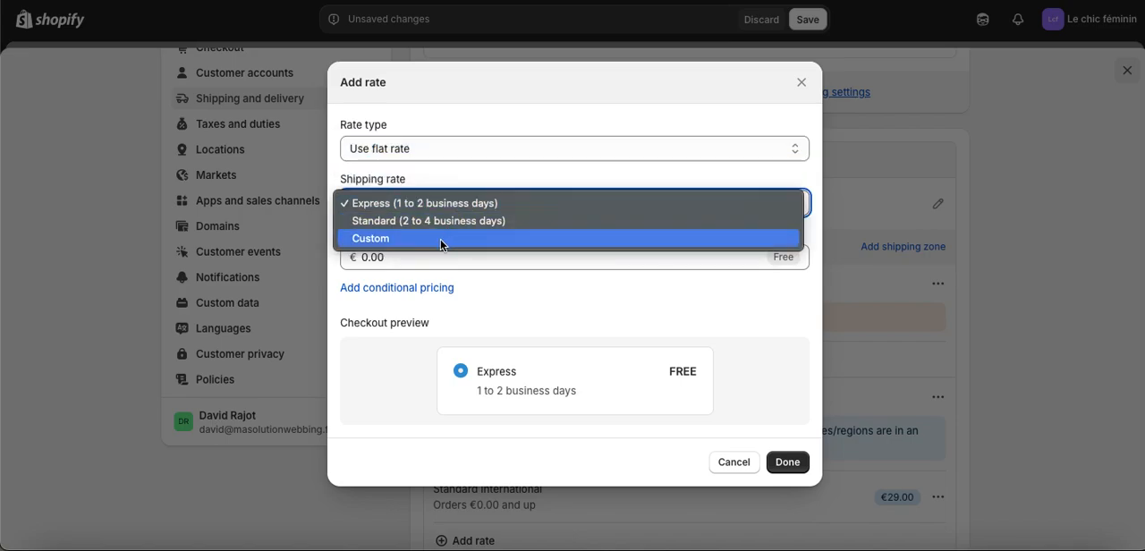
click(440, 239)
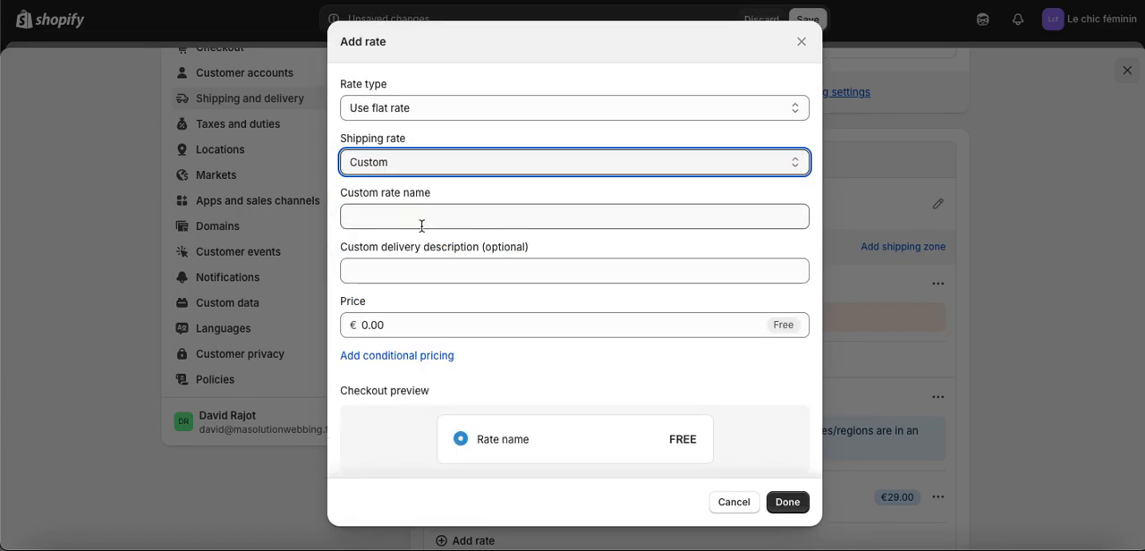
Name the custom rate "Livraison standard à domicile (entre 3 et 5 jours)".
click(421, 226)
text(Livra)
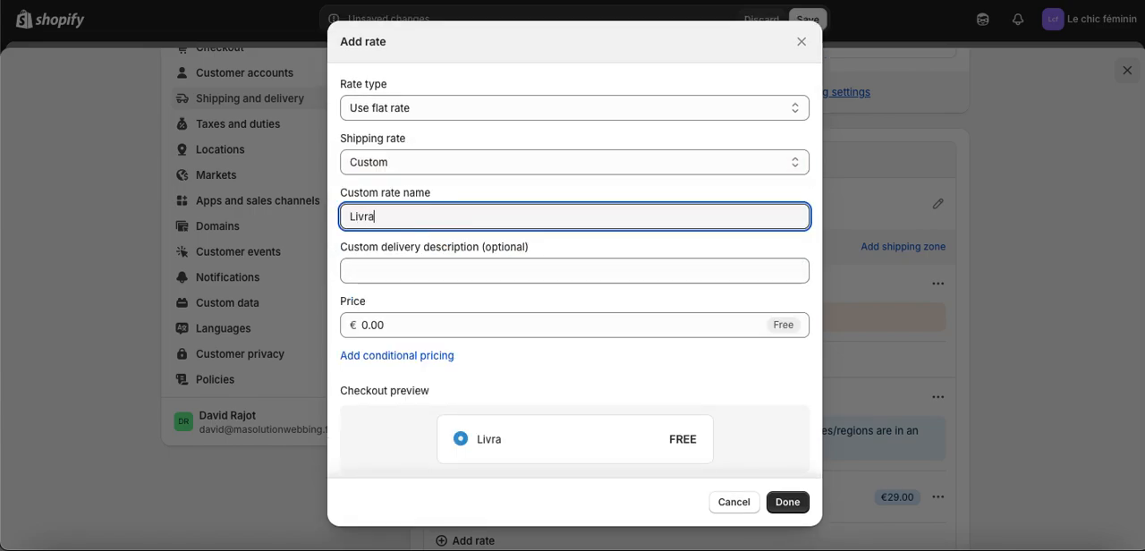
text(ison standard)
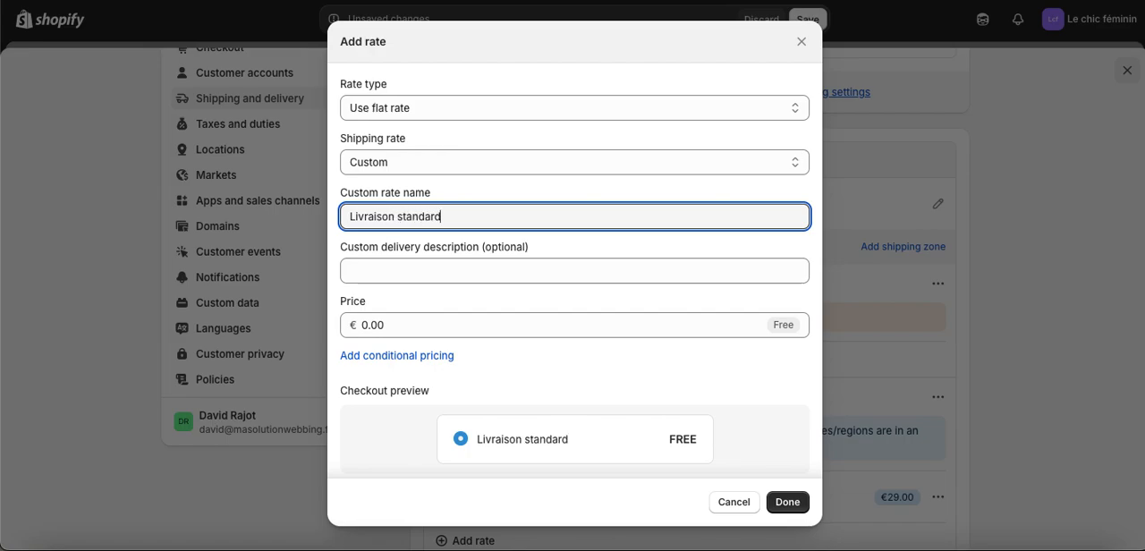
text( à domicile ()
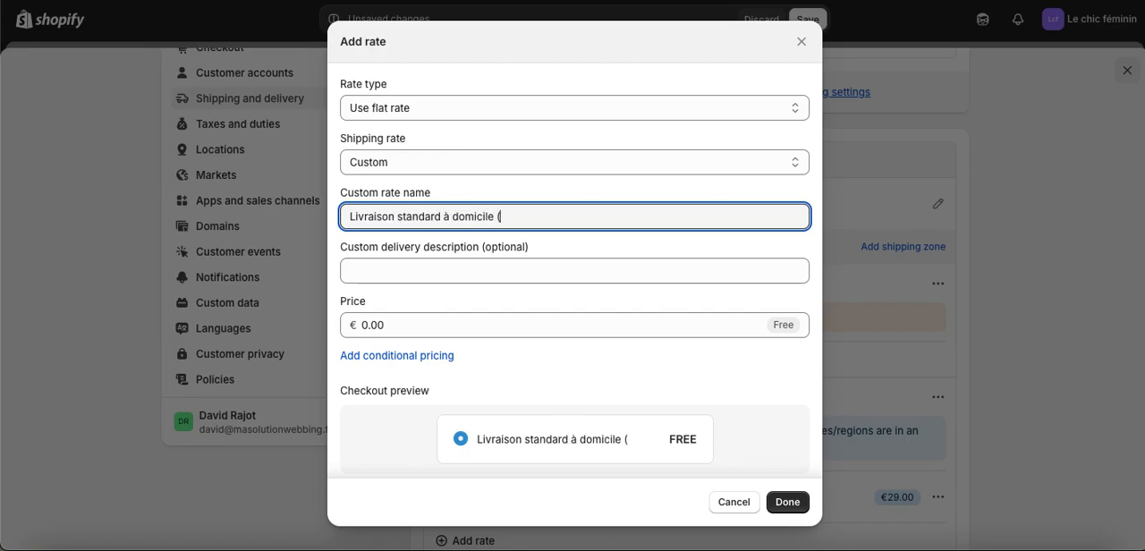
text(entre 3)
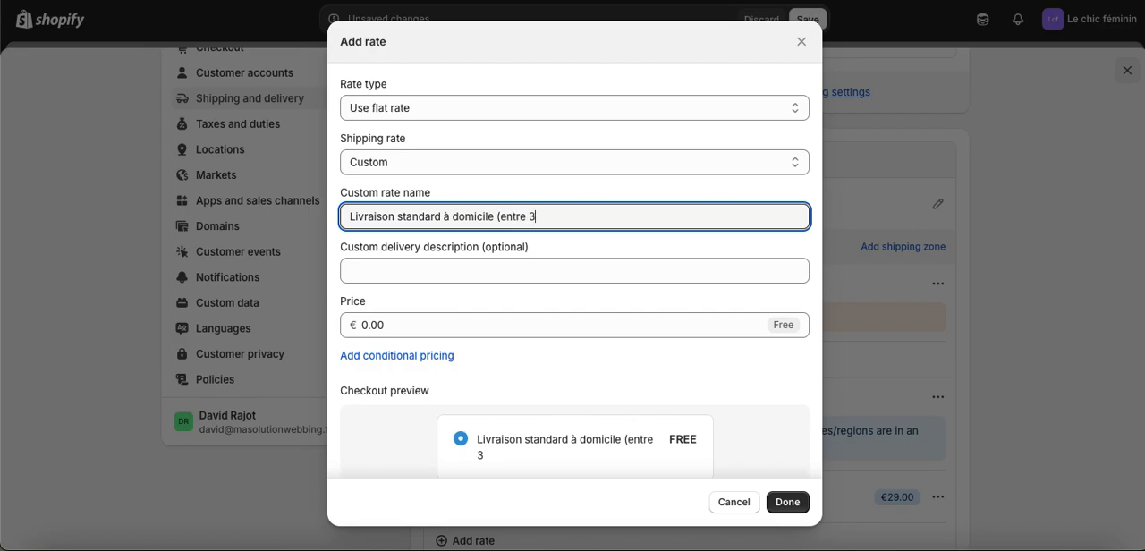
text( et 5jours)
key(BackSpace)
key(BackSpace)
key(BackSpace)
key(BackSpace)
key(BackSpace)
text(jours))
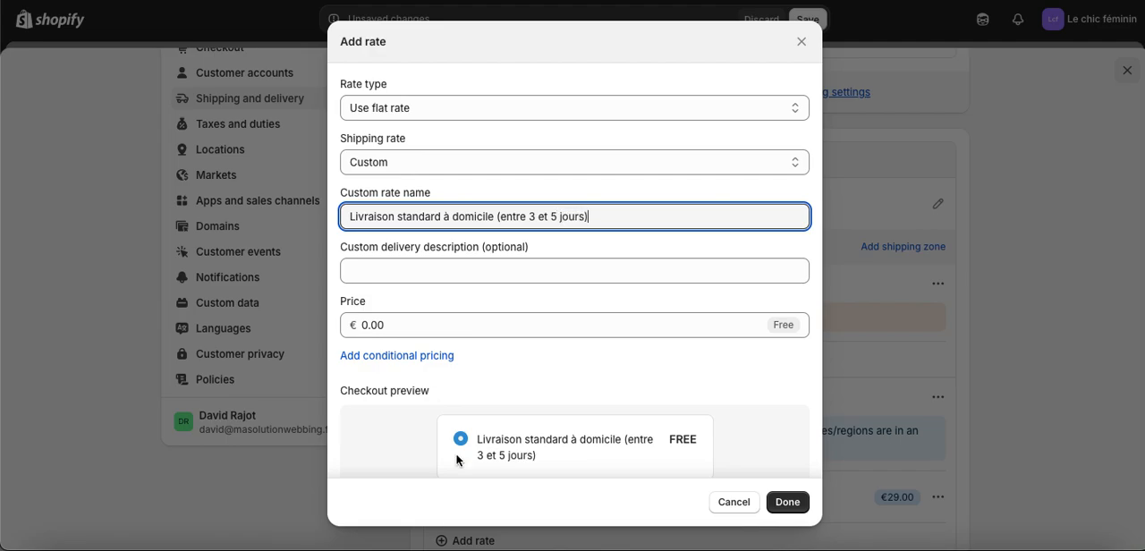
Add conditional pricing based on order price to the rate, with a maximum price of €50.
scroll(533, 434, down, 1)
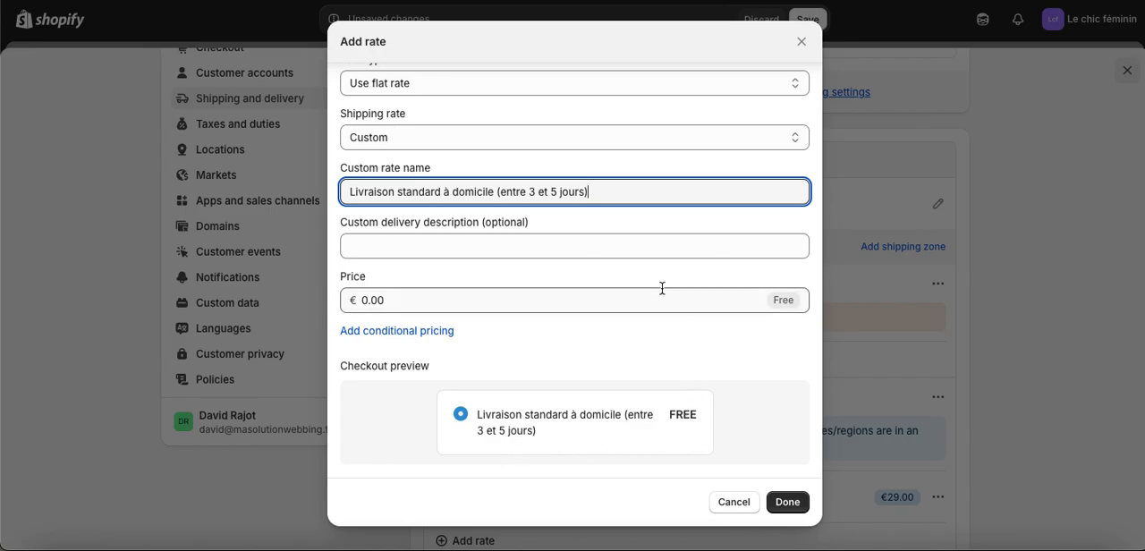
click(412, 340)
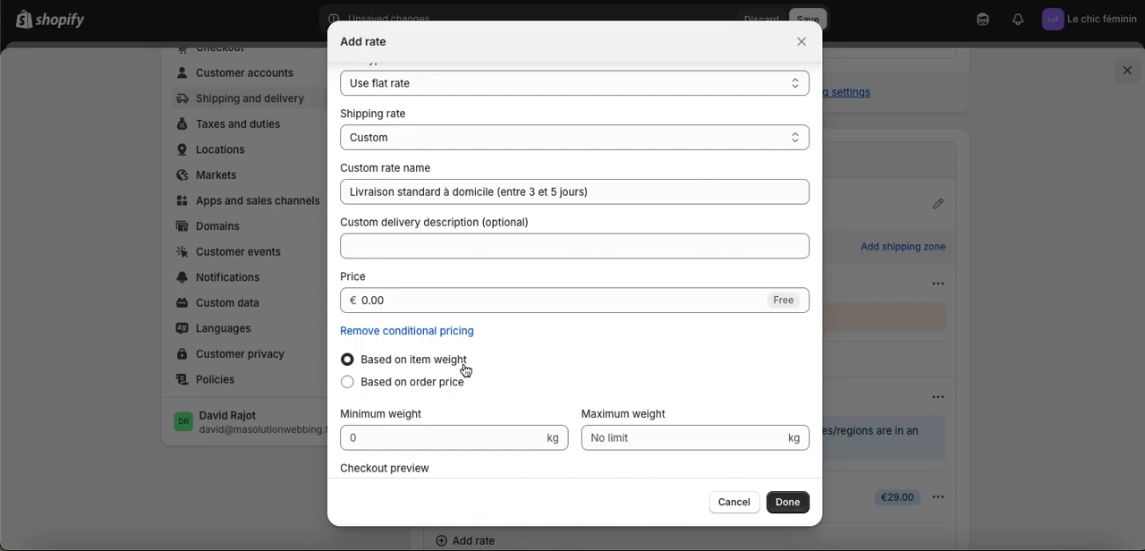
scroll(464, 370, down, 1)
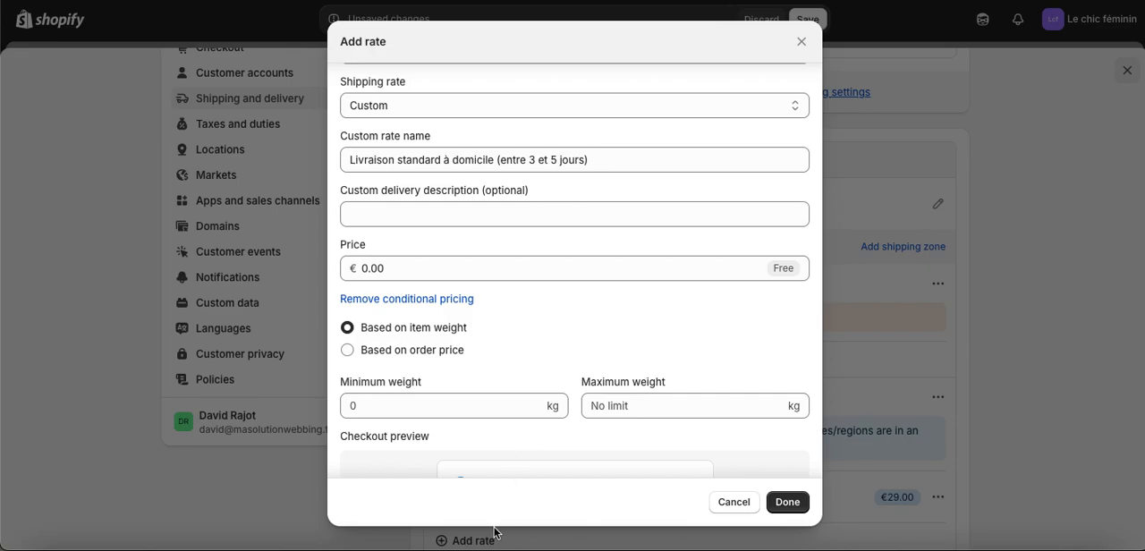
click(348, 352)
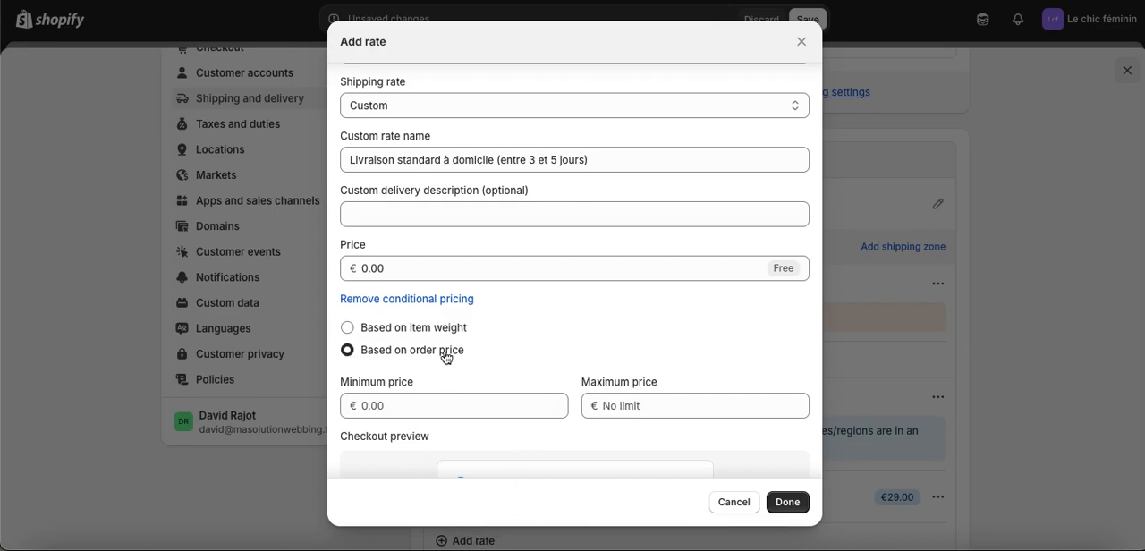
scroll(478, 376, down, 1)
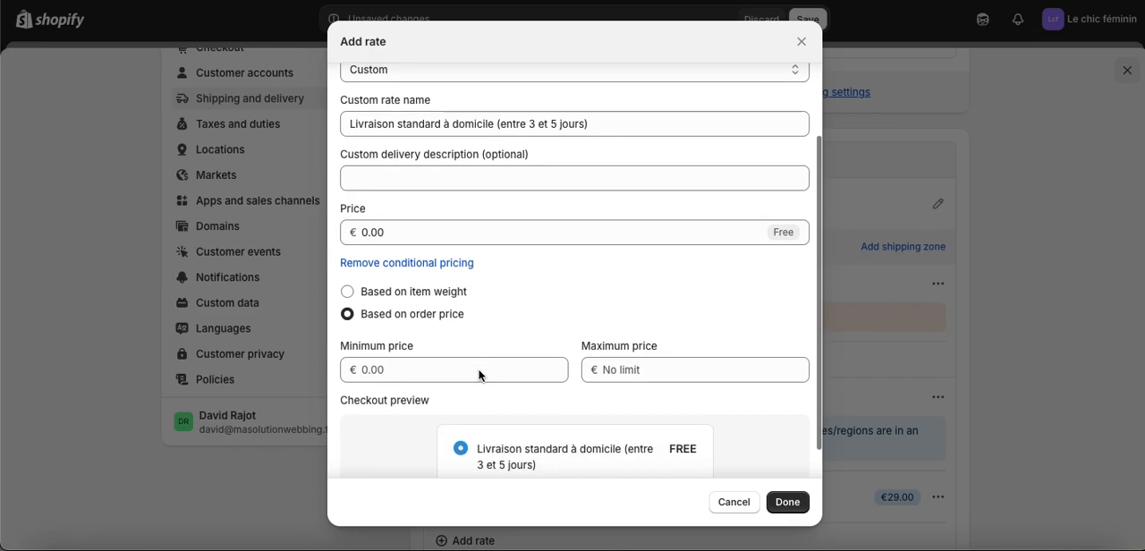
click(389, 370)
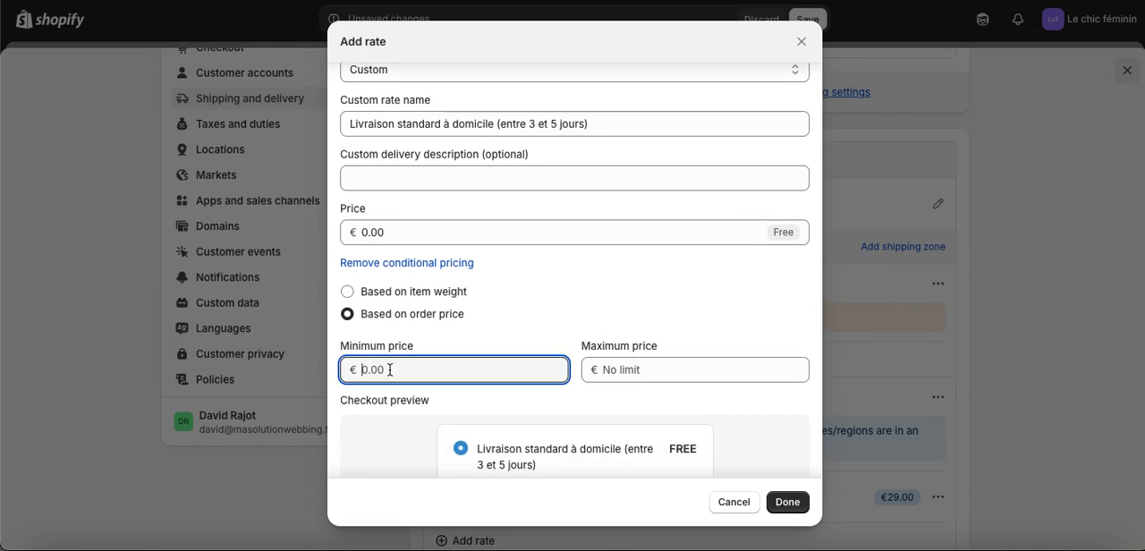
click(629, 376)
text(50)
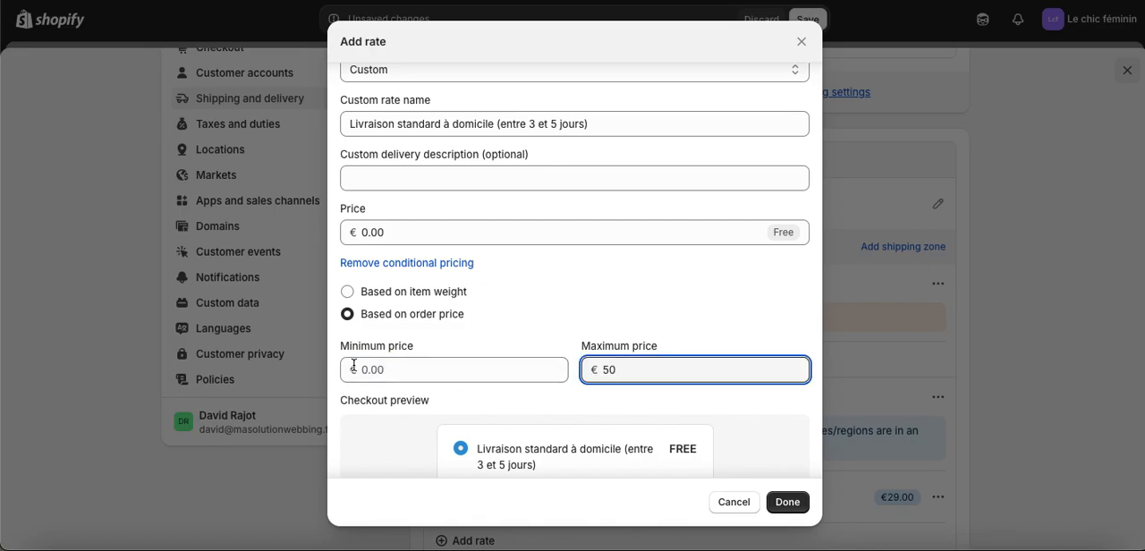
Set the price of the home delivery rate to €4.00.
scroll(628, 373, down, 1)
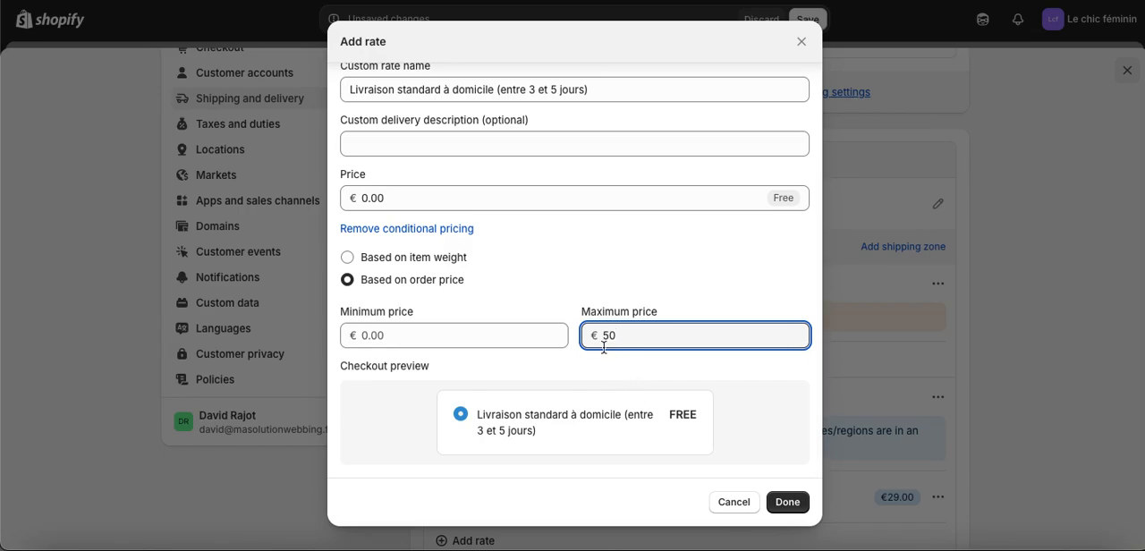
click(423, 198)
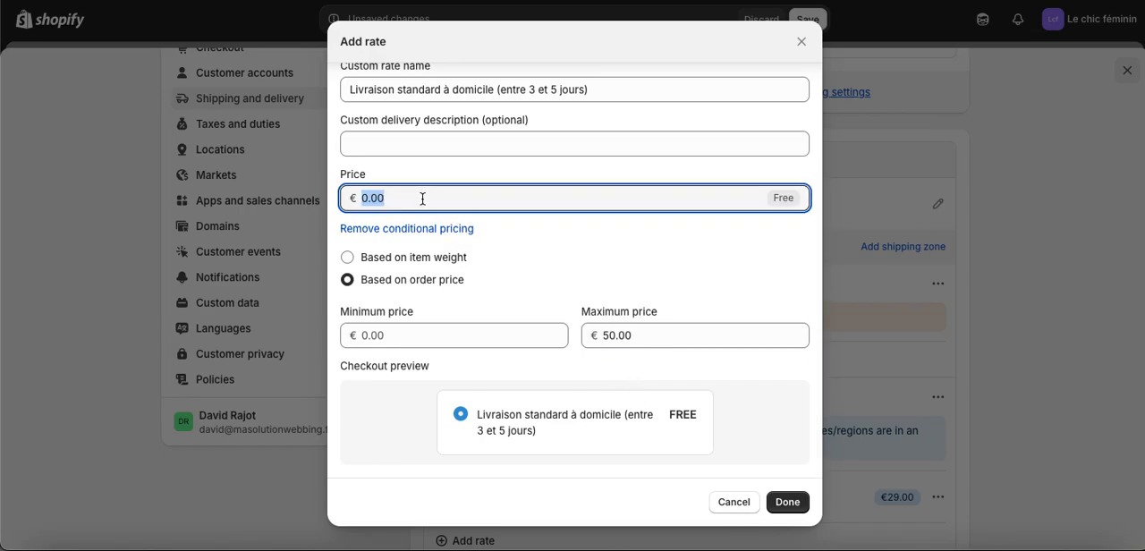
text(4)
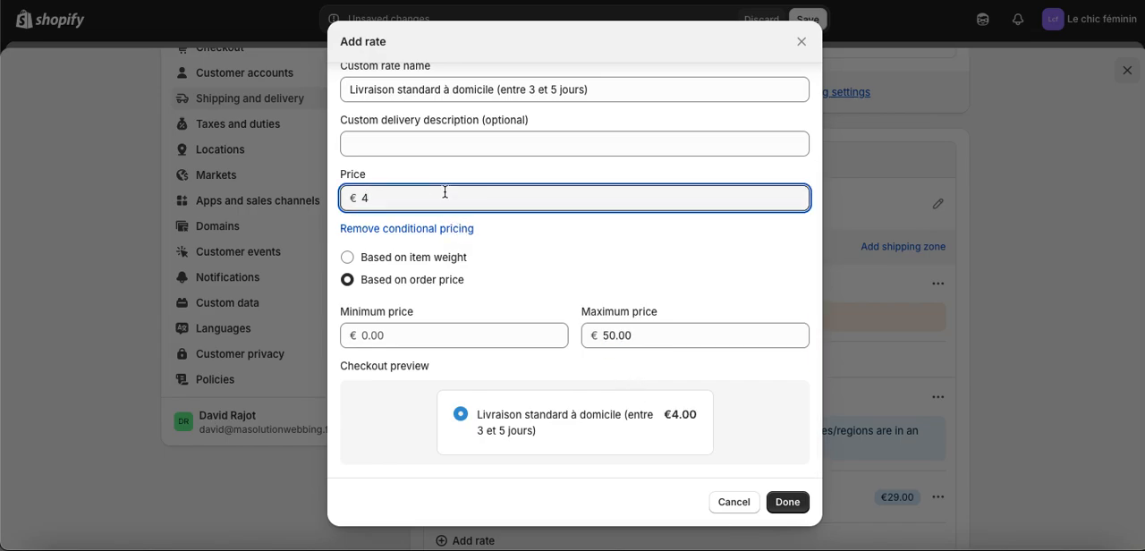
click(548, 170)
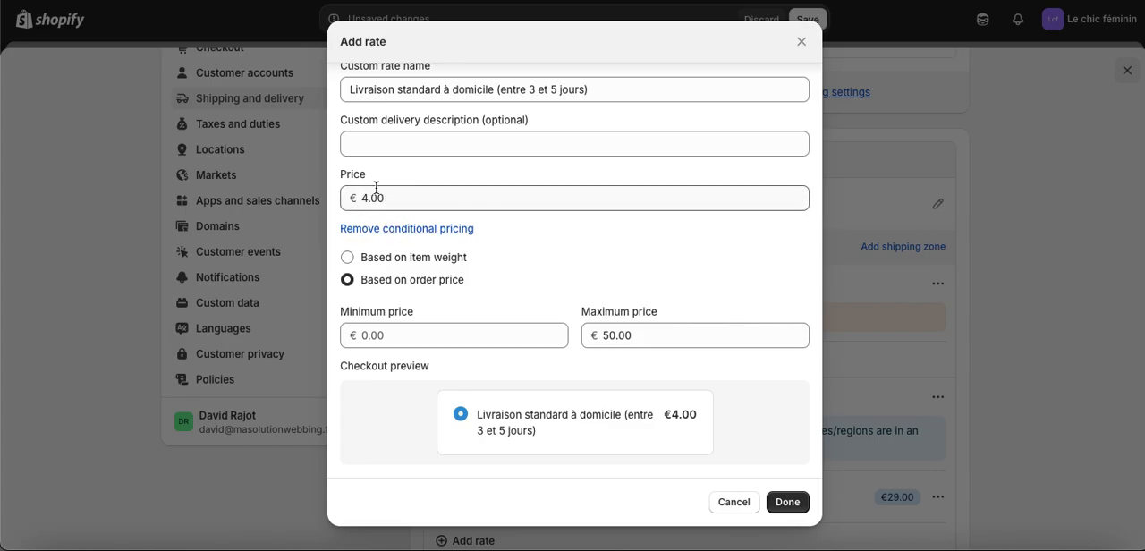
Confirm the €4.00 home delivery rate and start a second flat rate for France with Custom as its shipping rate.
click(786, 504)
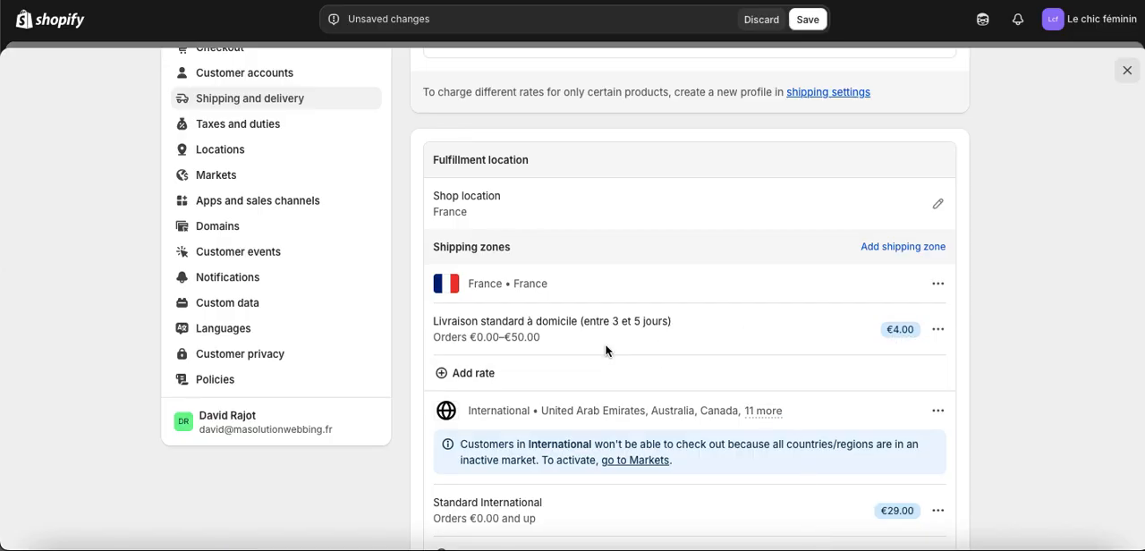
click(492, 376)
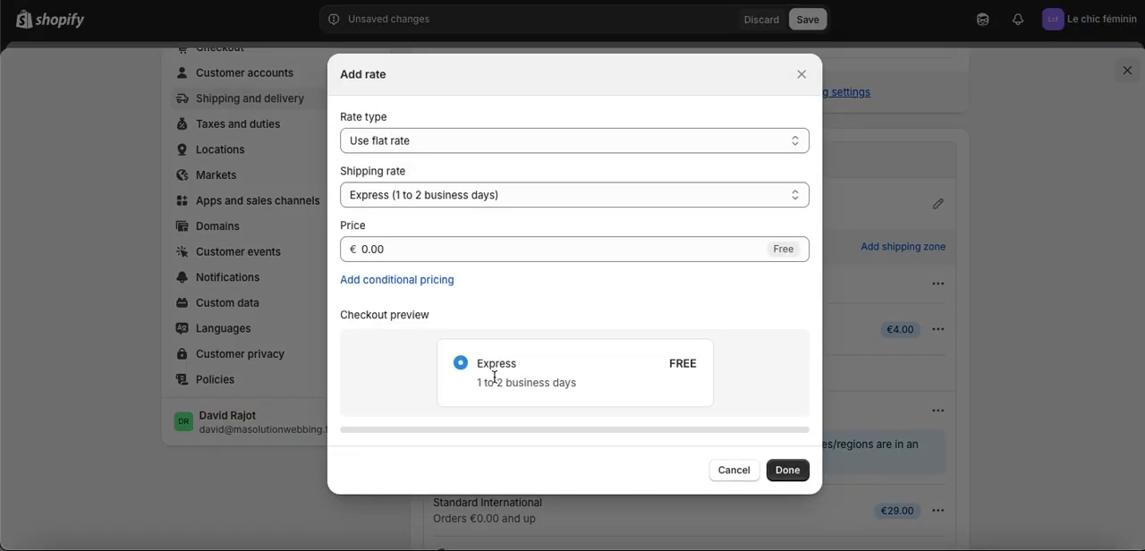
click(452, 204)
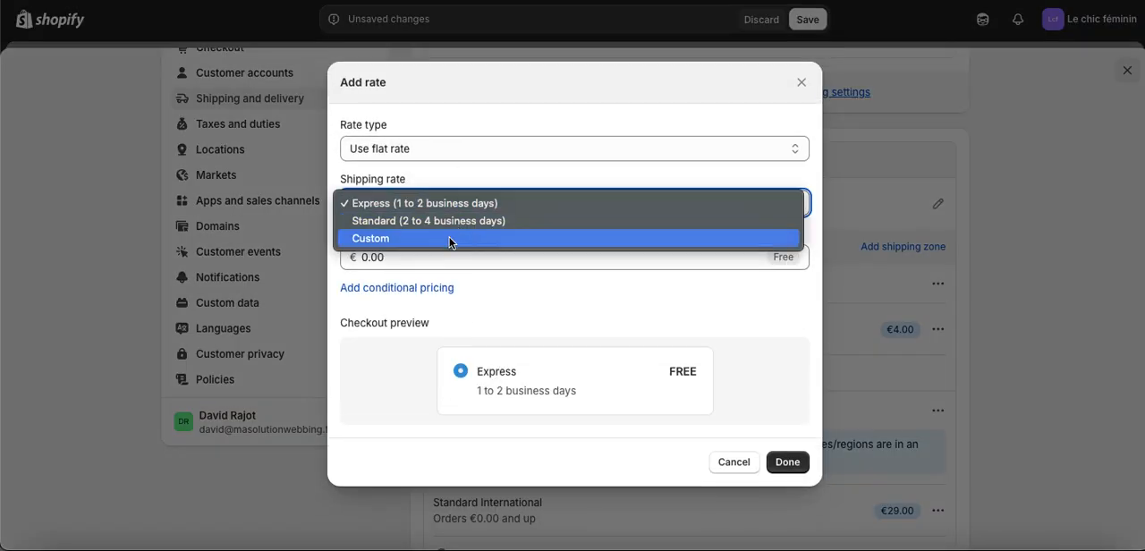
click(450, 238)
Name the second custom rate "Livraison standard entre 3 et 5 jours" and add it to the France zone as free.
click(429, 213)
text(L)
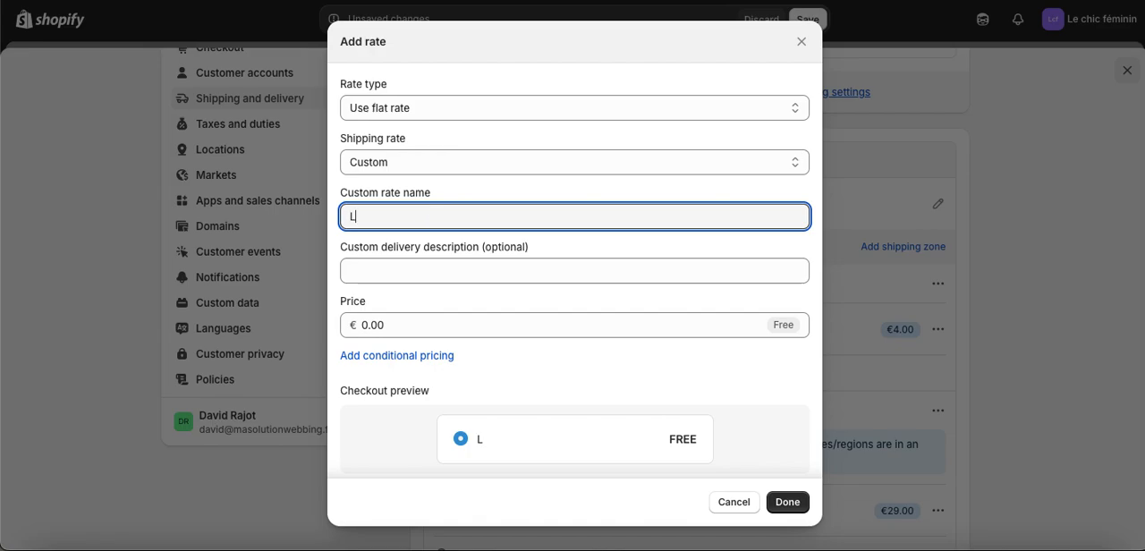
text(ivraison stand)
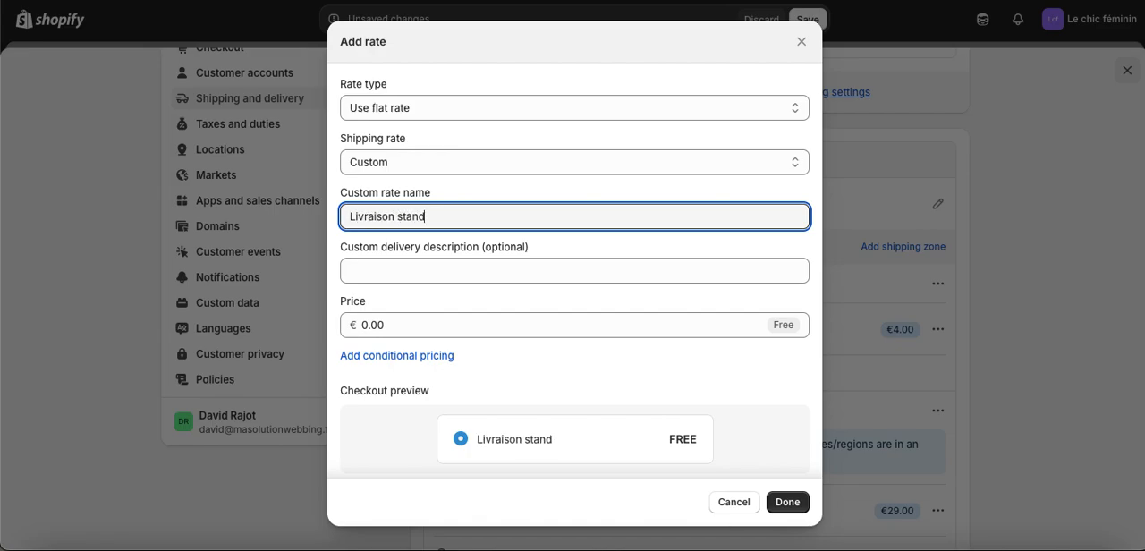
text(ard entre 3)
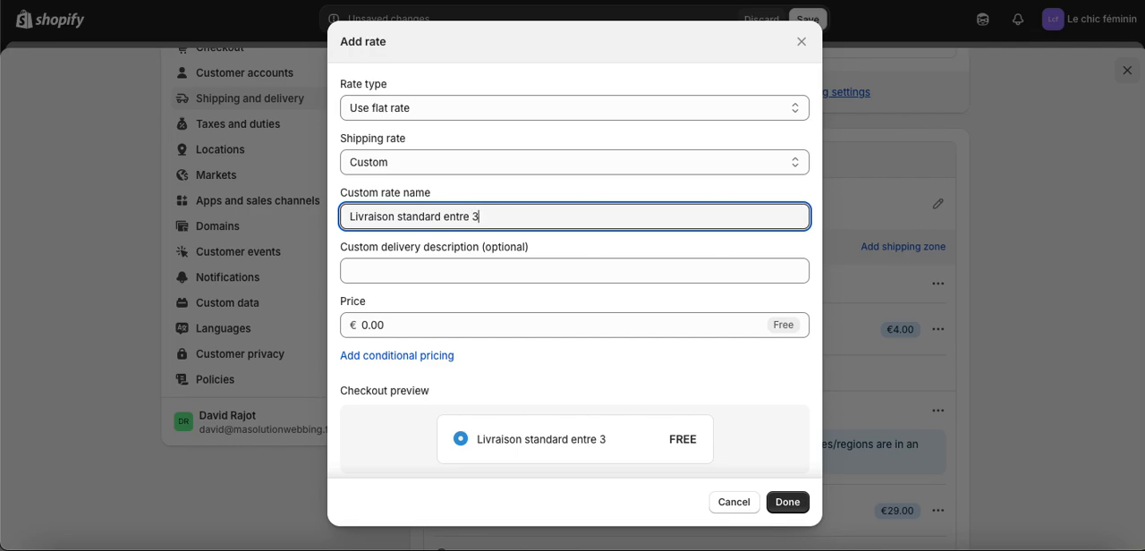
text( et 5 jours)
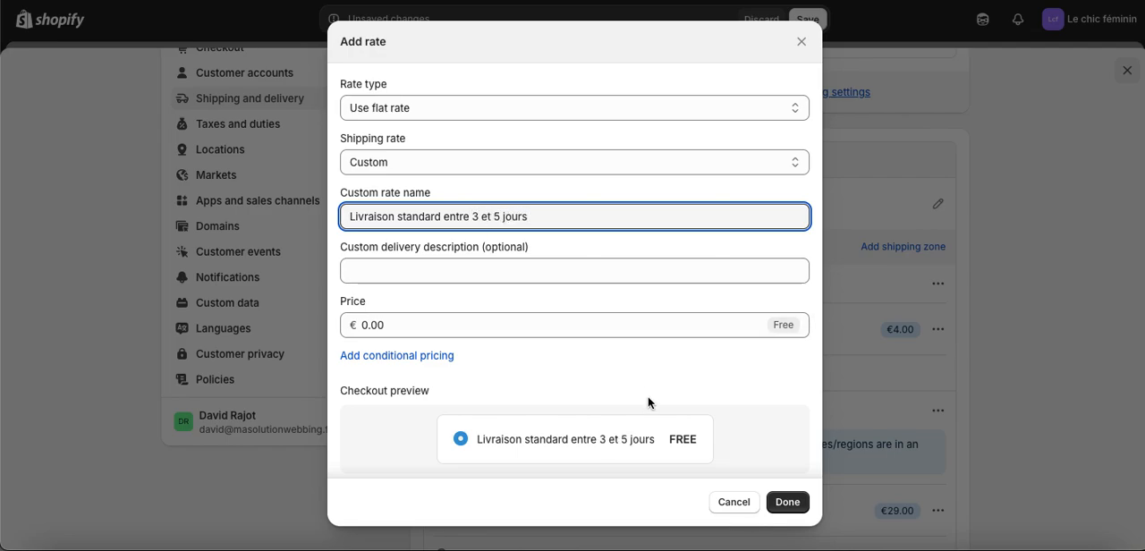
click(779, 502)
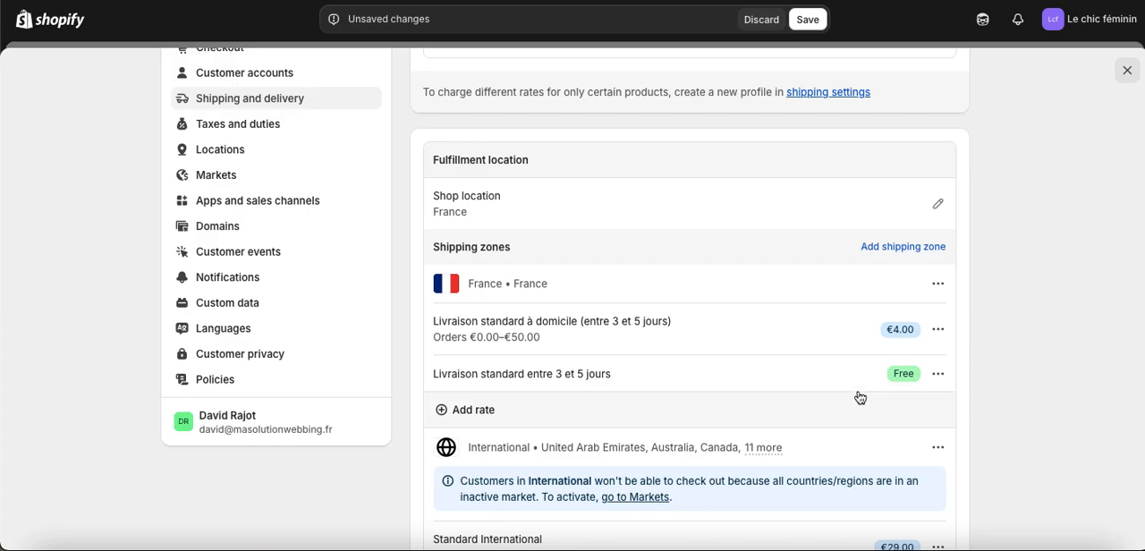
Rename the free France rate to "Livraison standard à domicile (entre 3 et 5 jours)", copying the name of the €4.00 rate.
drag(672, 325, 421, 314)
key(ctrl+c)
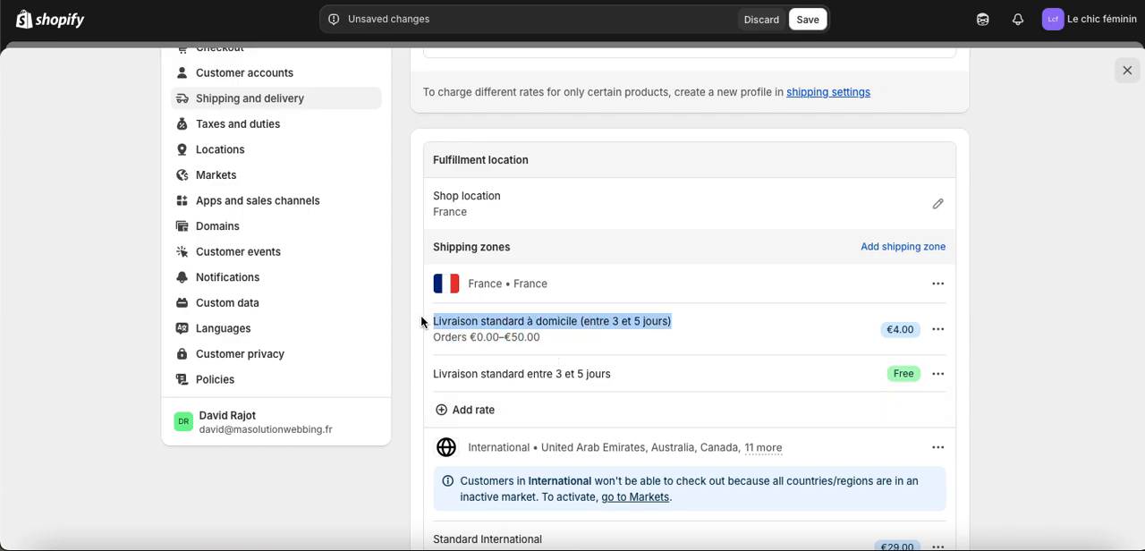
click(938, 376)
click(923, 405)
click(506, 192)
key(ctrl+a)
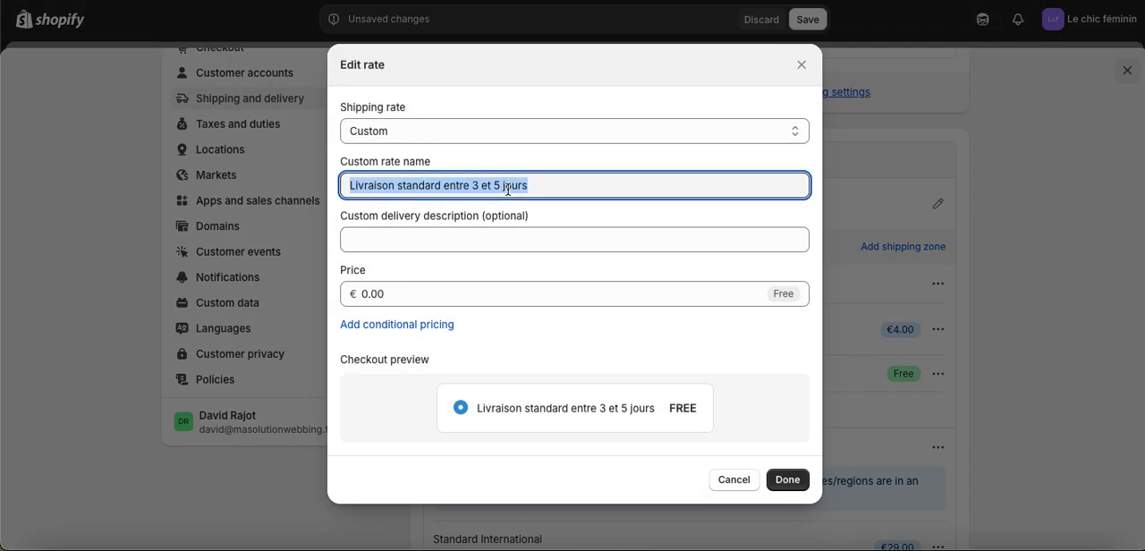
key(ctrl+v)
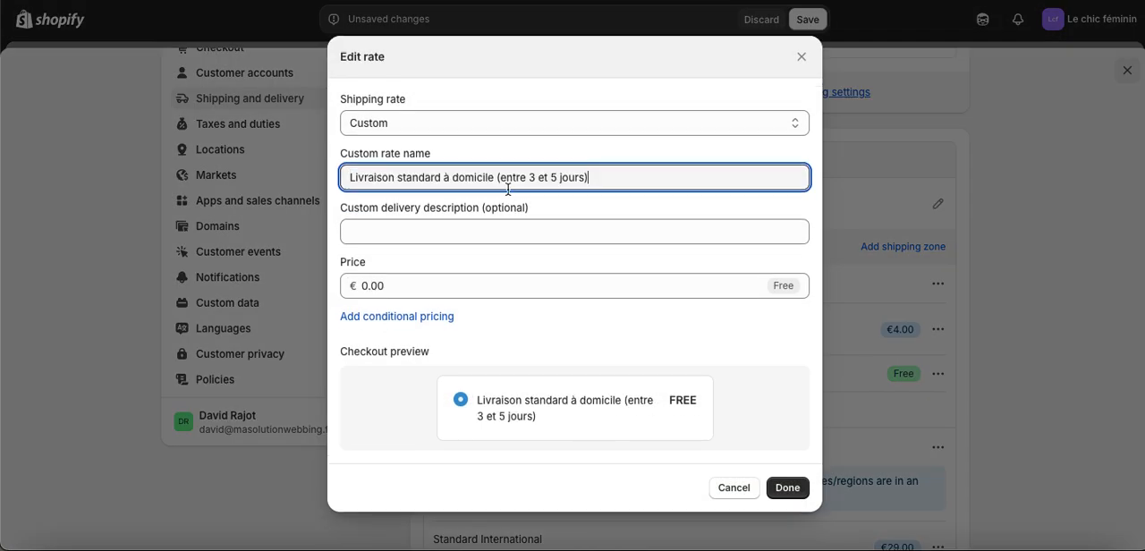
Add conditional pricing based on order price to the free home delivery rate.
click(426, 326)
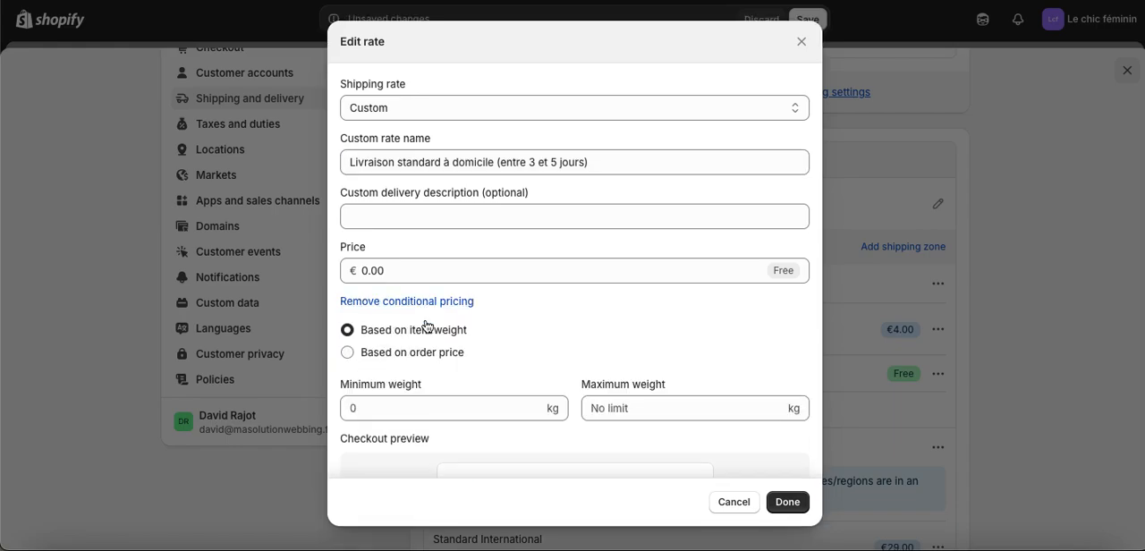
click(349, 354)
click(353, 332)
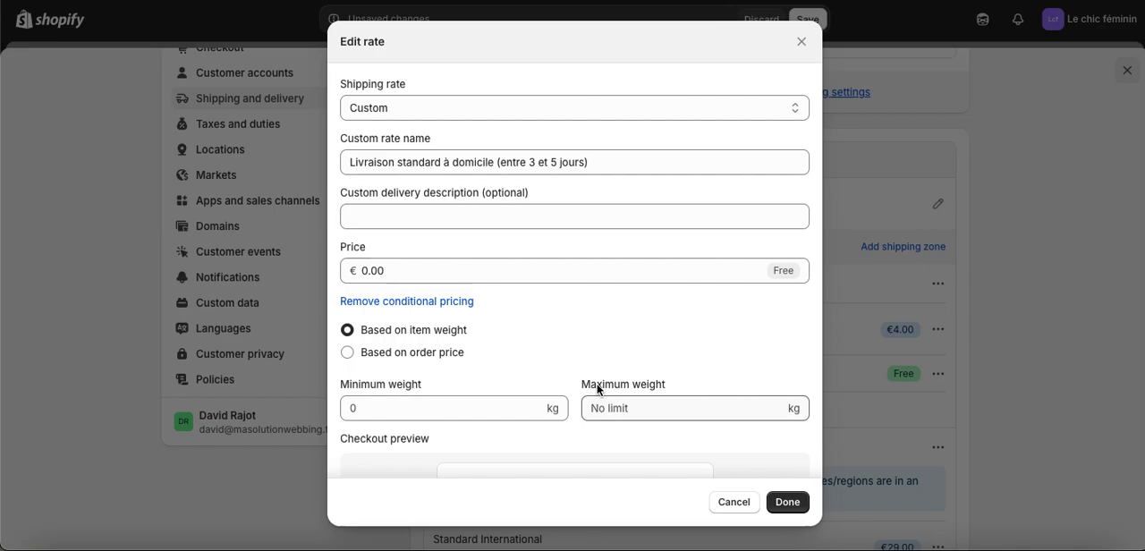
click(404, 353)
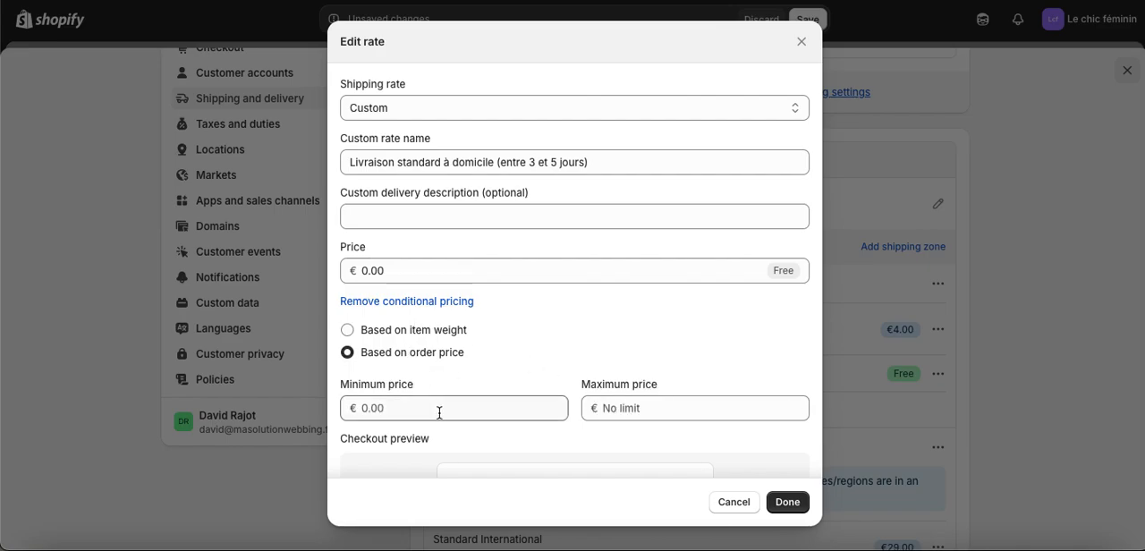
scroll(439, 413, down, 1)
Set the free rate's minimum order price to €50.01, leaving the maximum price without a limit.
click(410, 382)
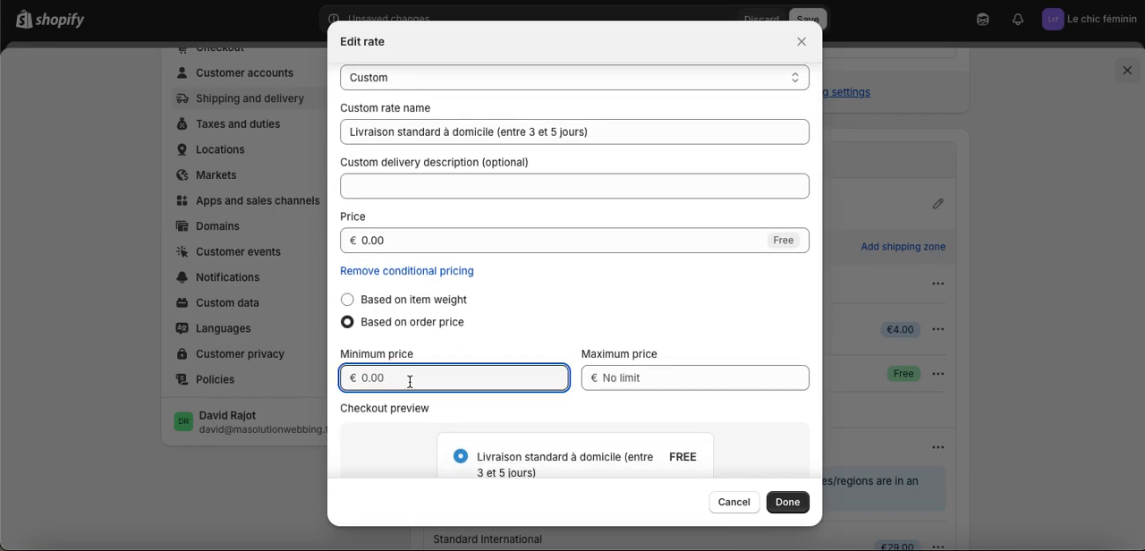
text(50,01)
click(400, 437)
double_click(404, 383)
text(50.01)
click(384, 473)
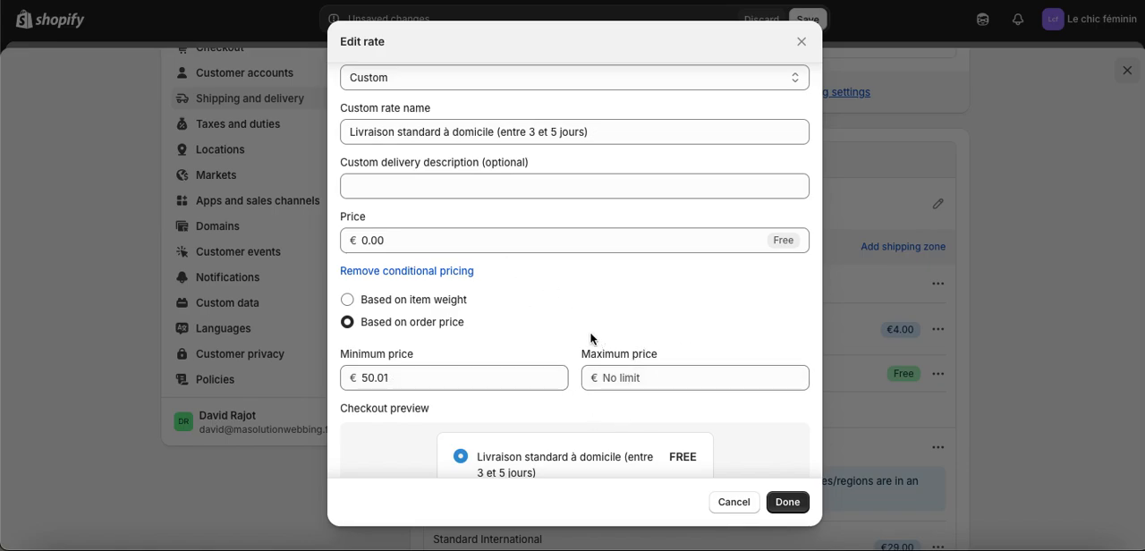
Confirm the edited free rate, save the shipping profile and close the store settings.
click(431, 246)
click(527, 286)
scroll(624, 395, down, 1)
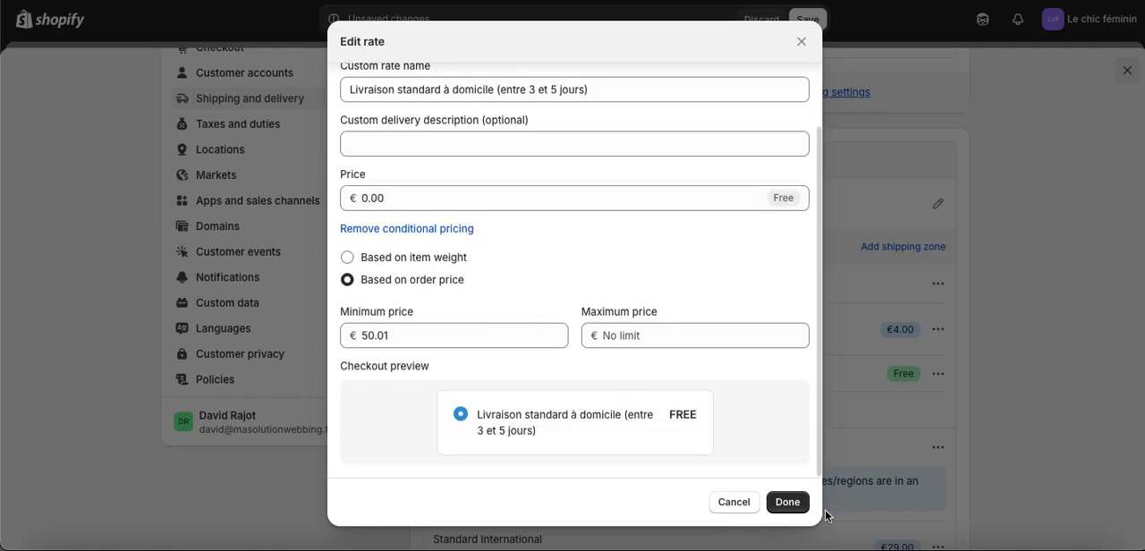
click(787, 503)
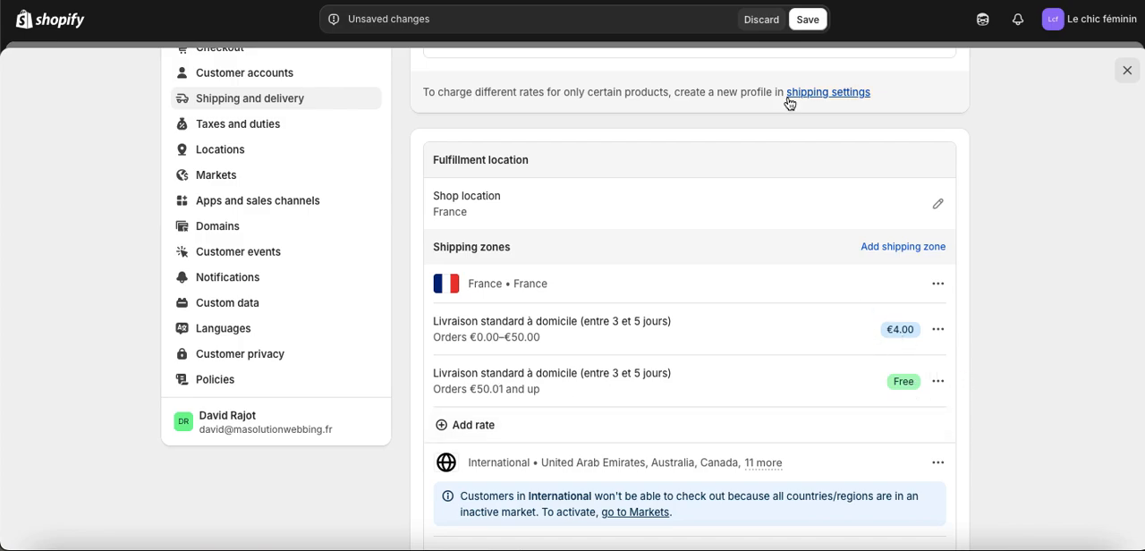
click(808, 20)
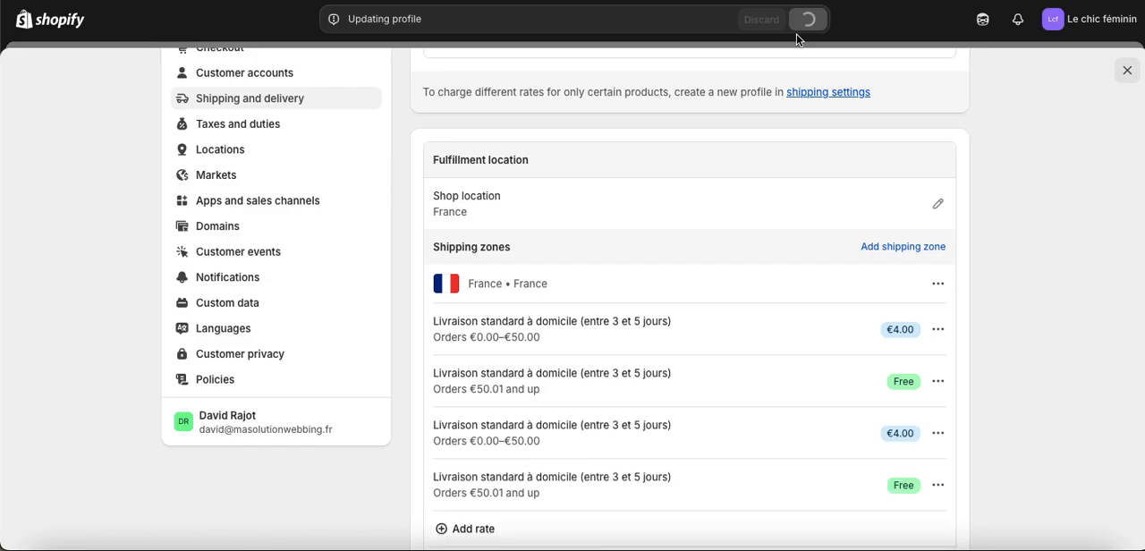
click(1126, 71)
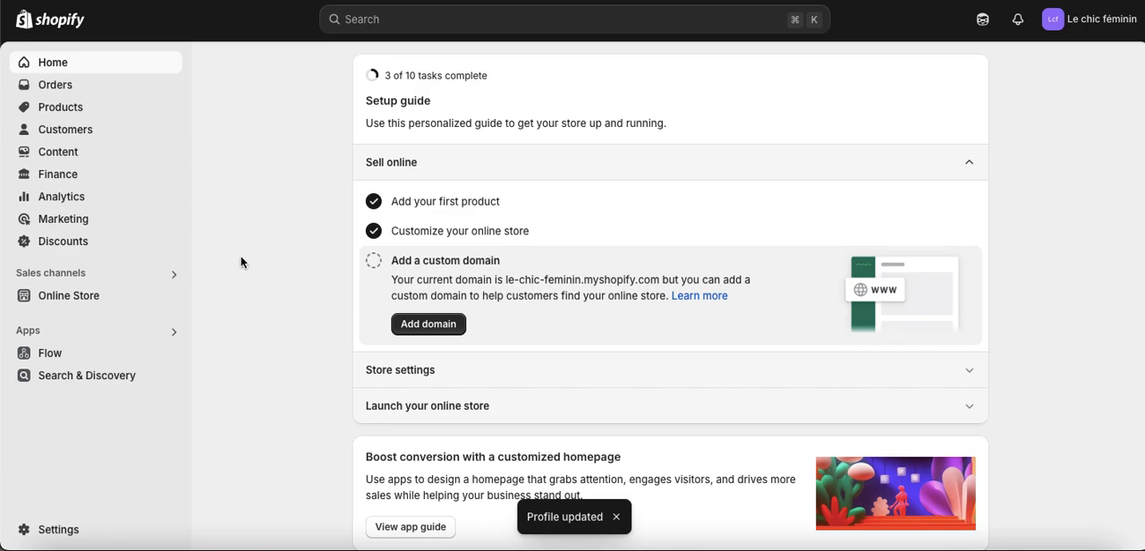
Customize the Dawn theme and bring up the Manteau - Rose product page from the Manteaux collection in its preview.
click(110, 295)
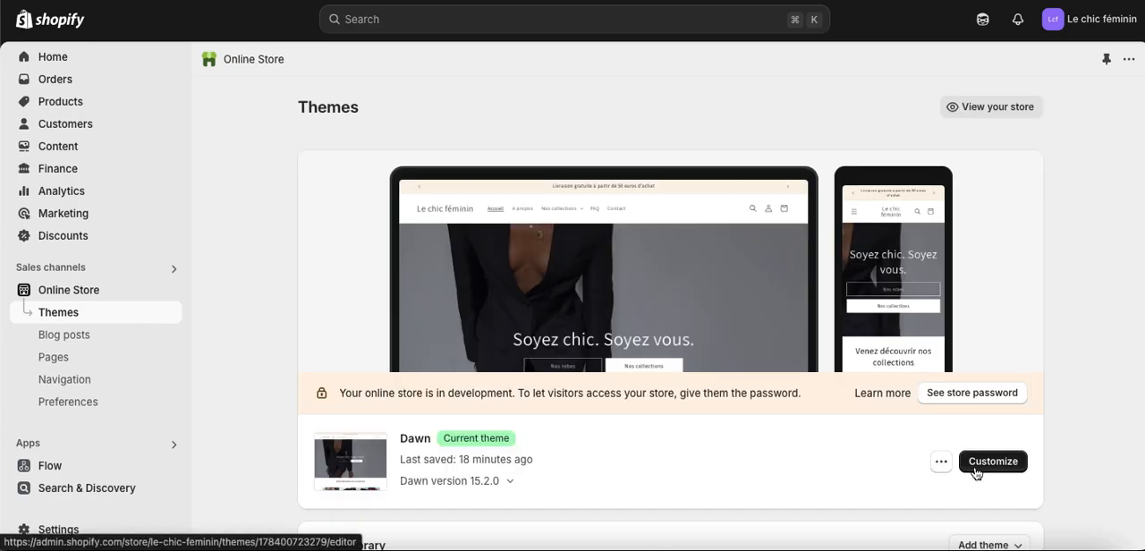
click(975, 463)
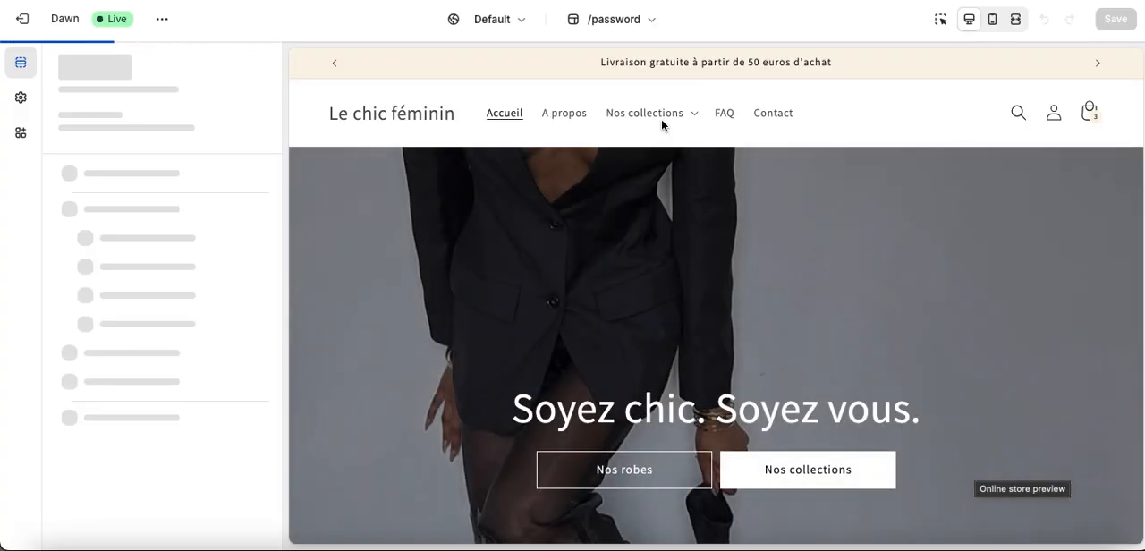
click(663, 116)
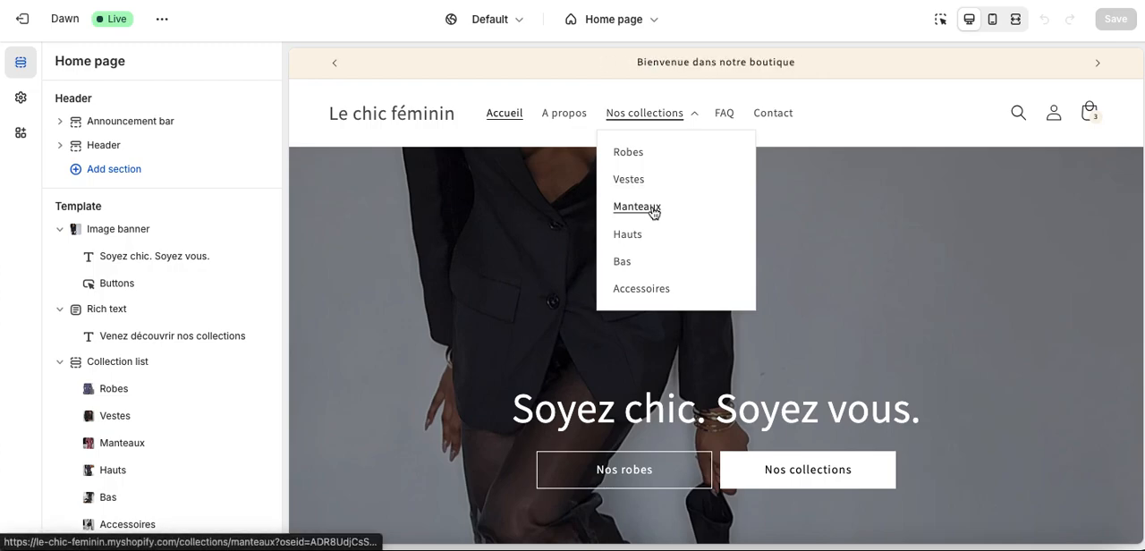
click(637, 207)
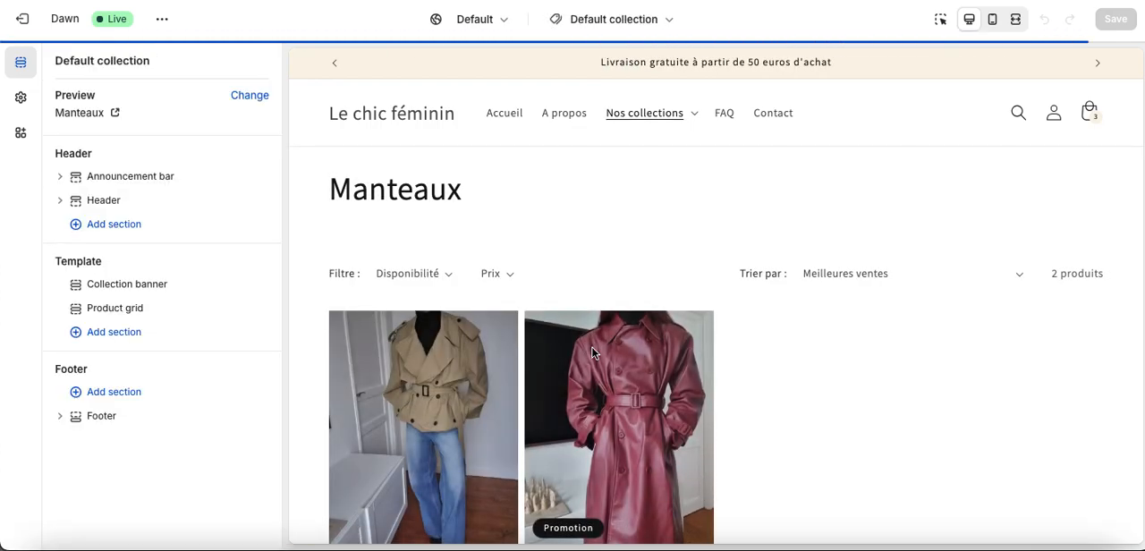
click(621, 376)
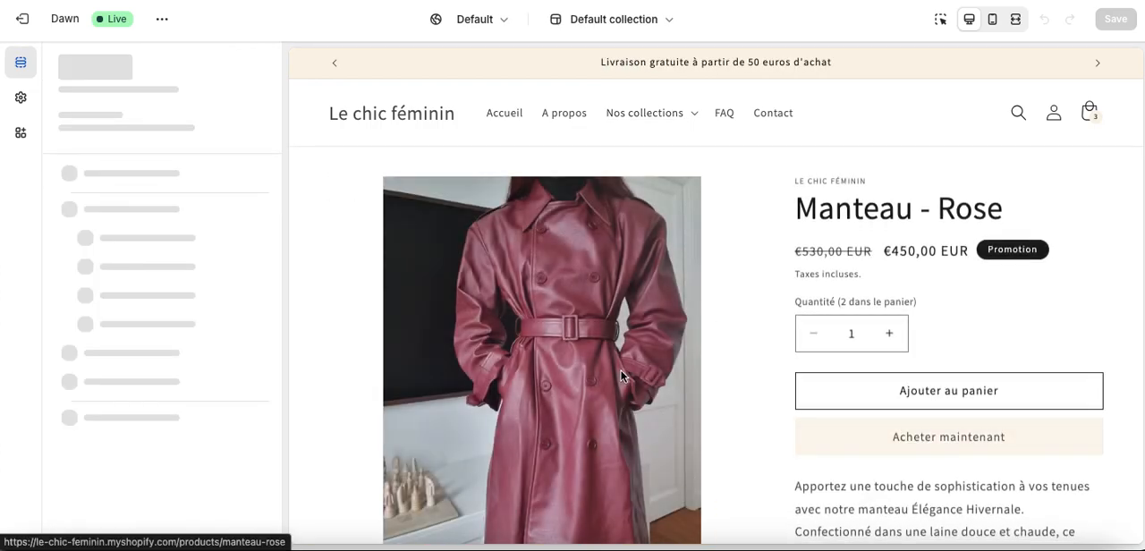
Buy one Manteau - Rose immediately and look over the checkout's delivery, shipping method and payment sections.
click(955, 436)
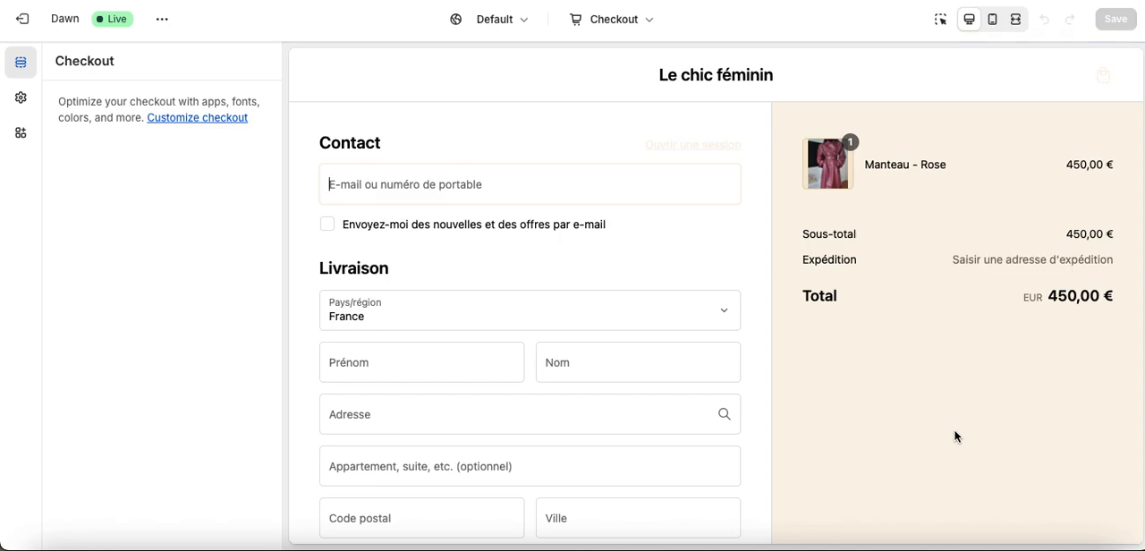
scroll(955, 436, down, 5)
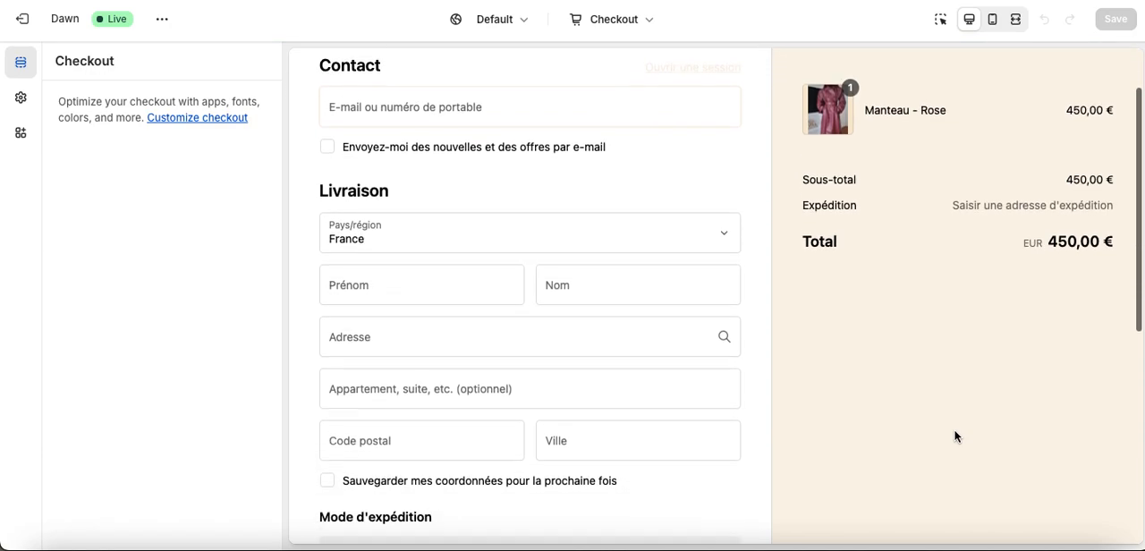
scroll(955, 436, down, 1)
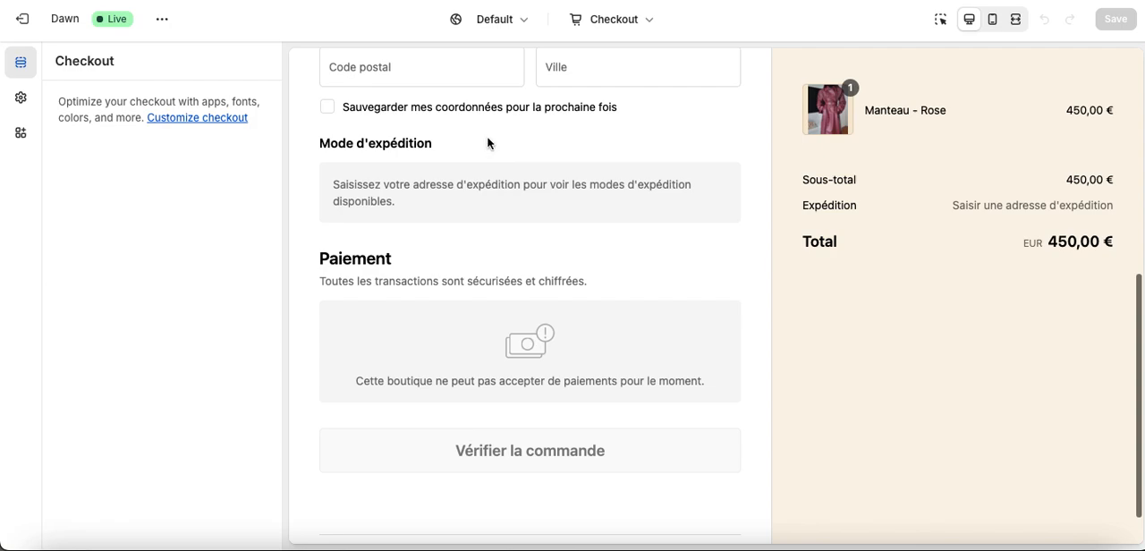
scroll(555, 217, up, 4)
scroll(554, 214, up, 3)
Fill in the checkout's contact e-mail and the customer's first and last name.
click(504, 193)
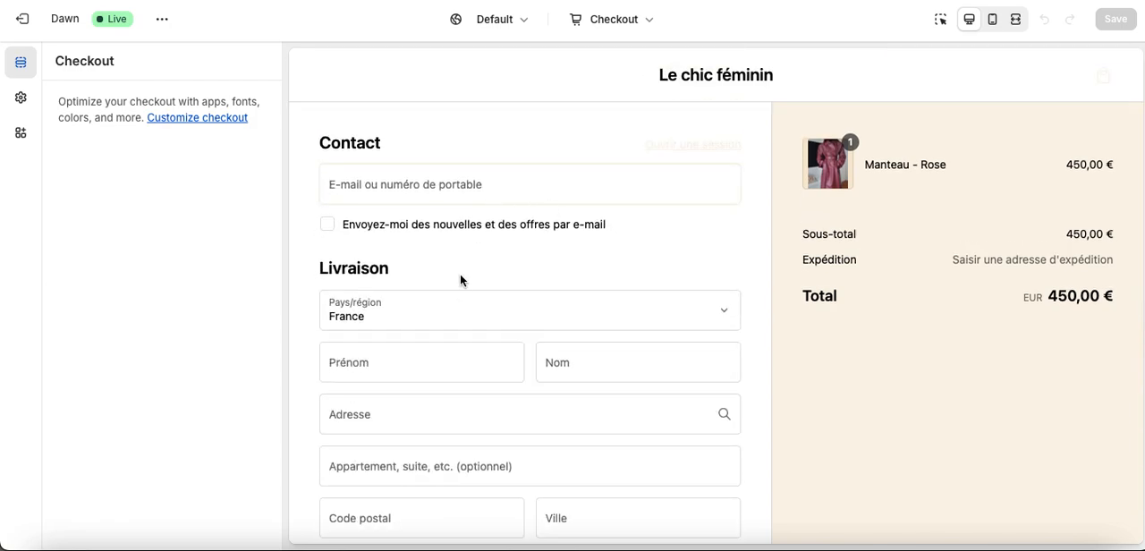
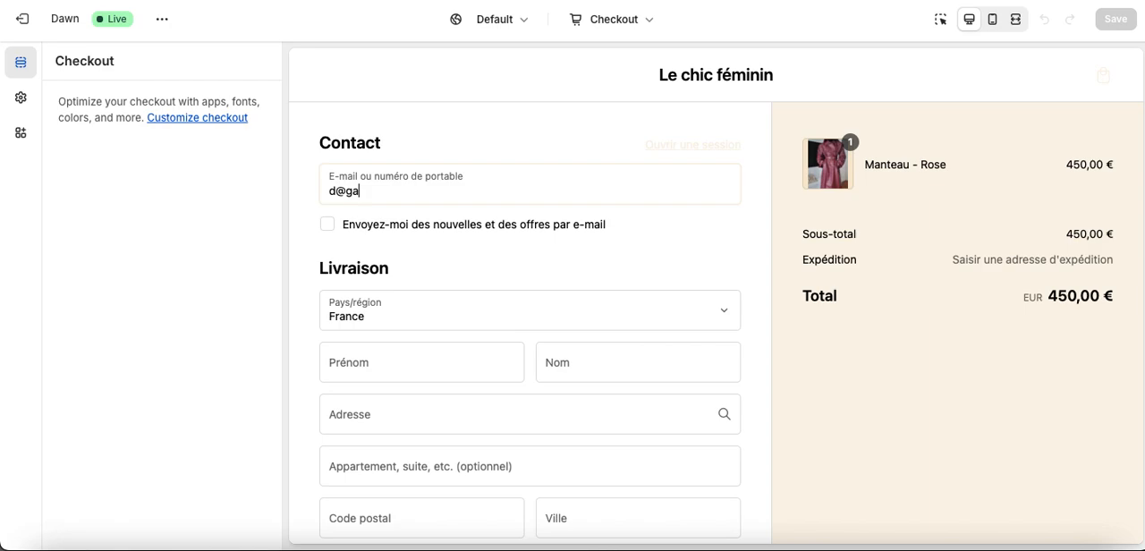
click(445, 373)
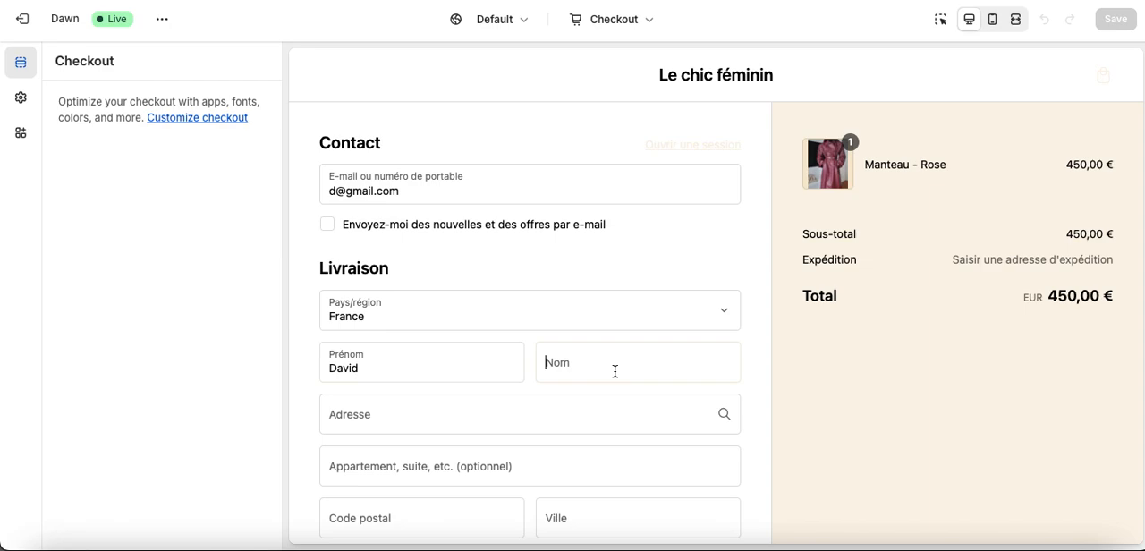
Enter a street address in Lyon for the delivery and accept a matching address suggestion.
scroll(575, 404, down, 1)
click(519, 376)
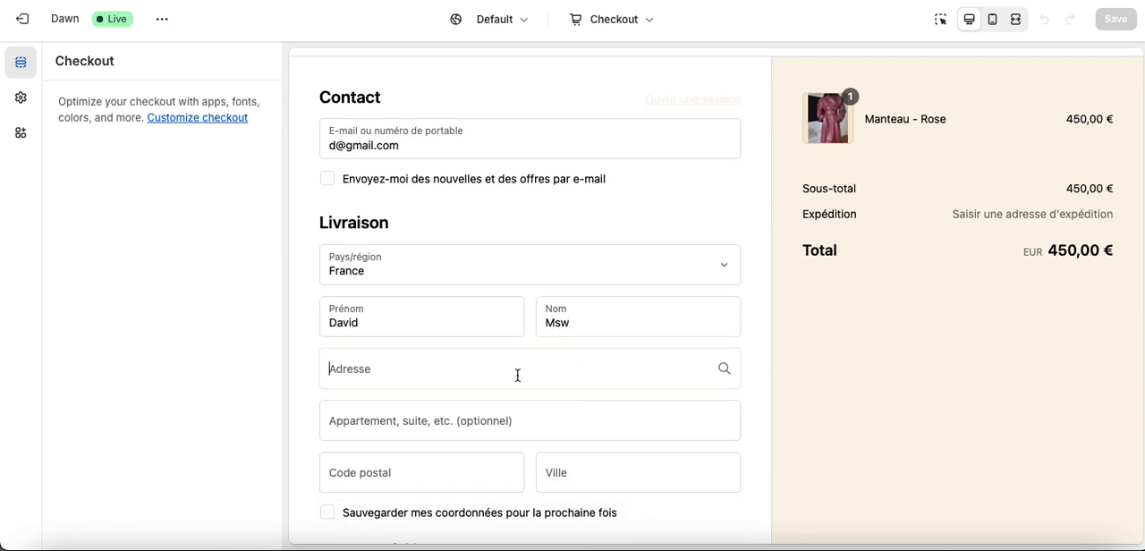
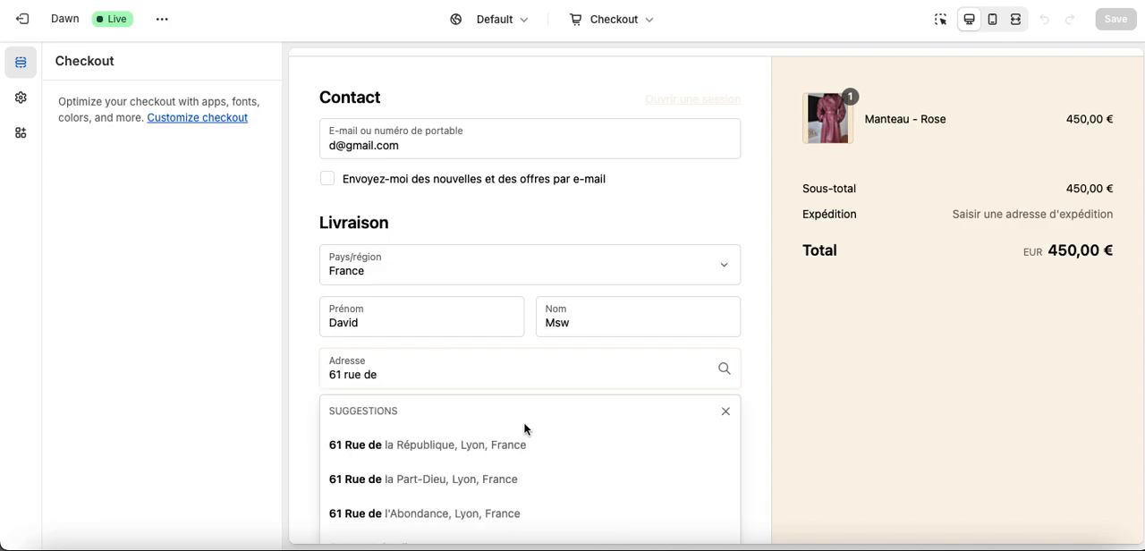
click(504, 480)
Check the offered shipping method, shipping cost and order total at checkout, and exit the theme editor.
scroll(503, 474, down, 2)
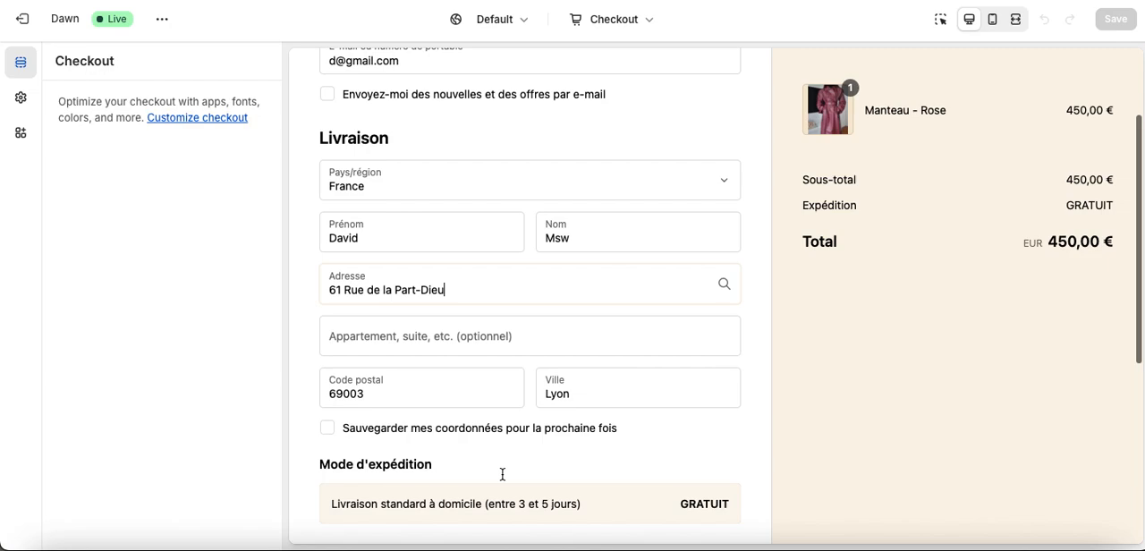
scroll(491, 419, down, 2)
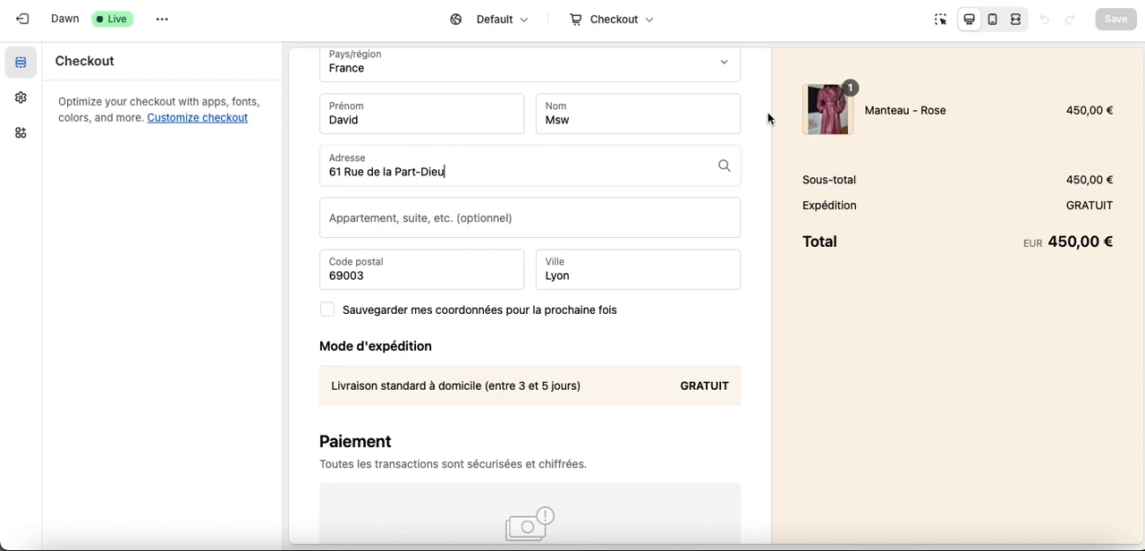
scroll(767, 112, up, 4)
scroll(695, 87, down, 1)
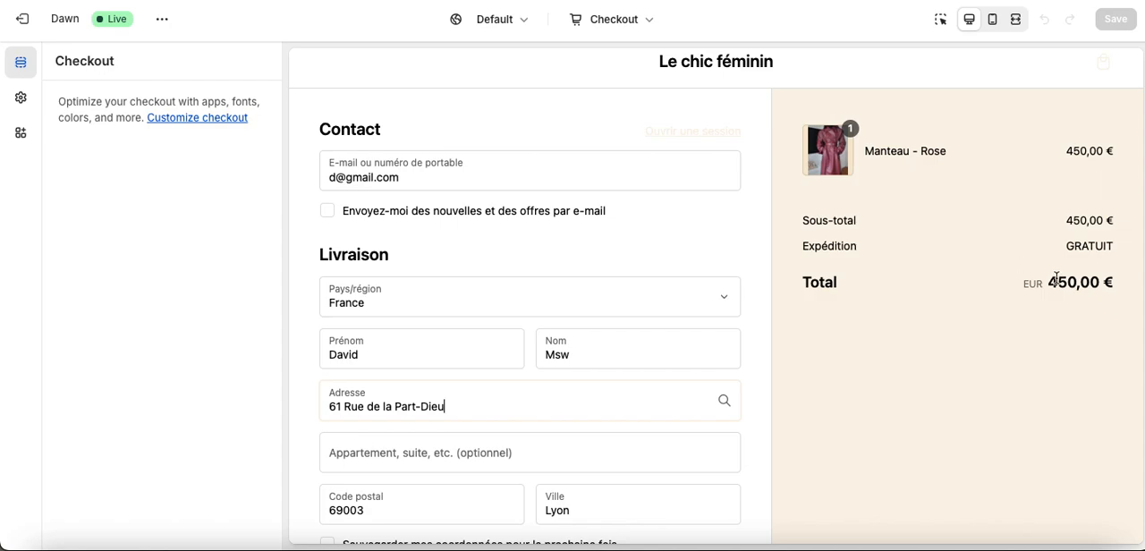
drag(803, 241, 1115, 243)
click(969, 259)
scroll(969, 258, down, 5)
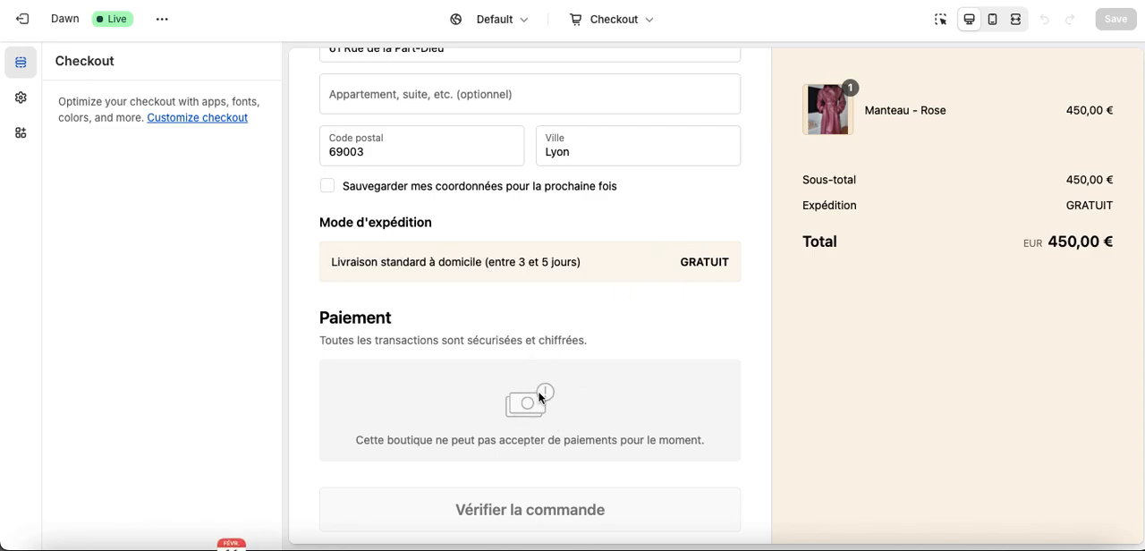
scroll(533, 384, down, 1)
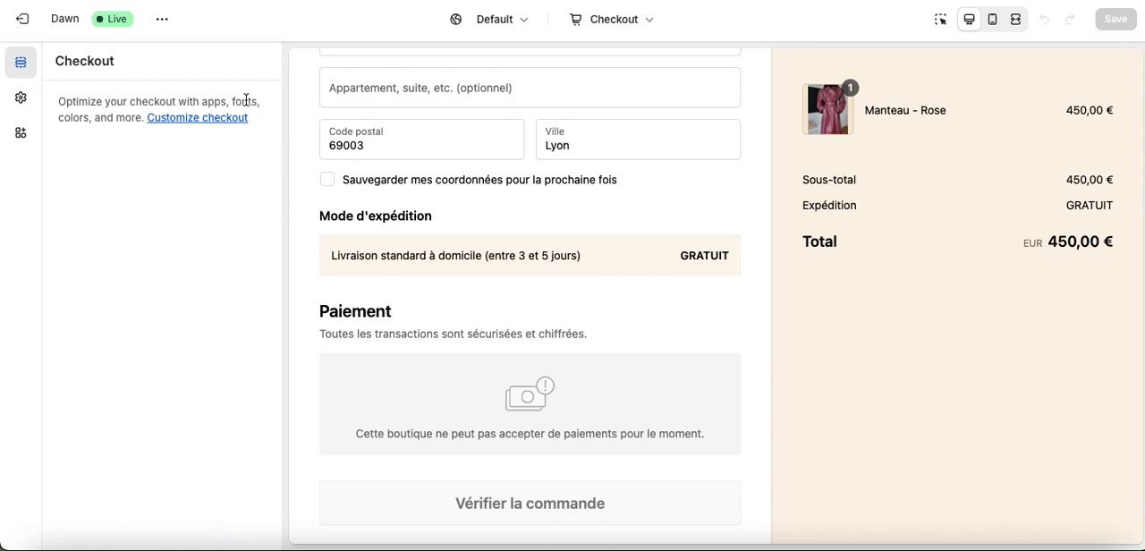
click(20, 21)
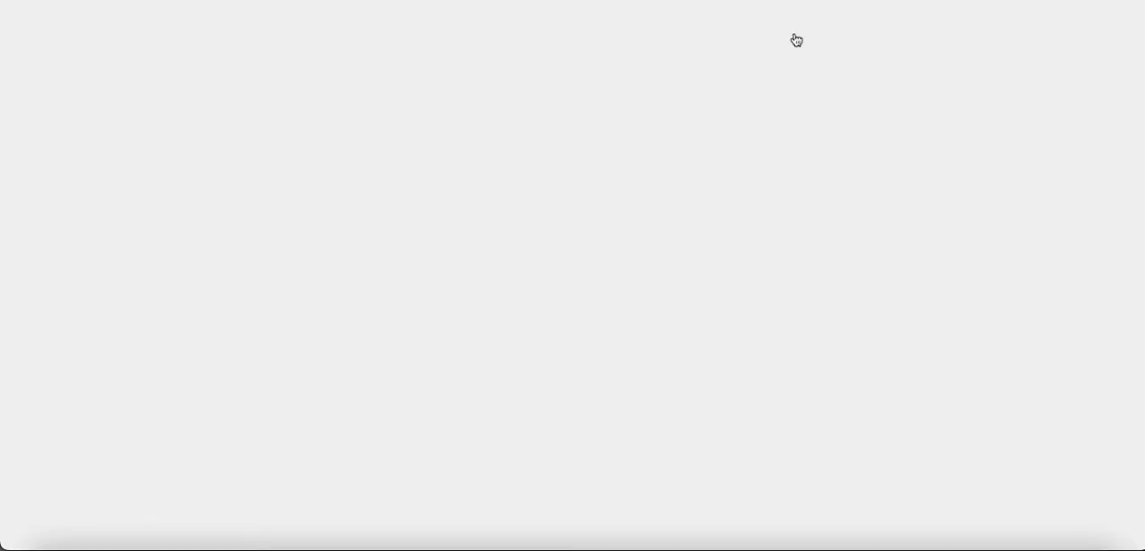